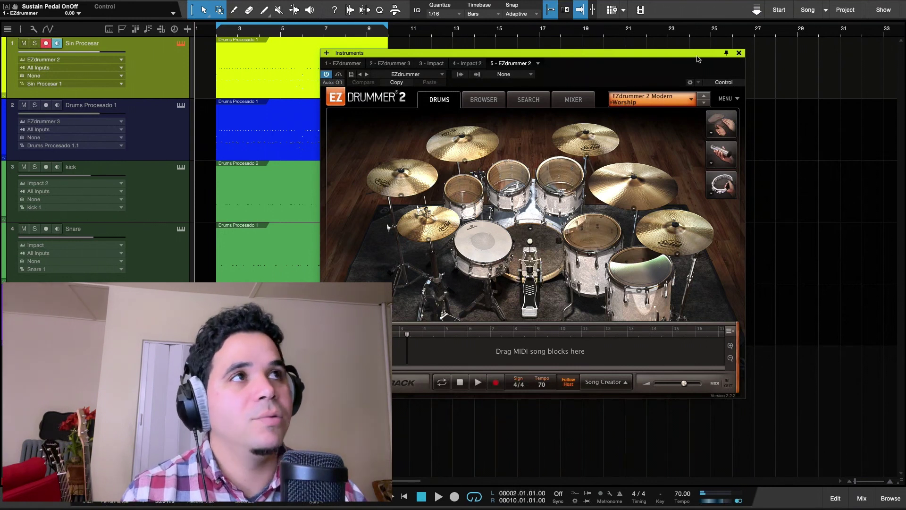
Close the EZdrummer window, solo the Sin Procesar track and play a short passage of it.
left_click_drag(697, 56, 670, 45)
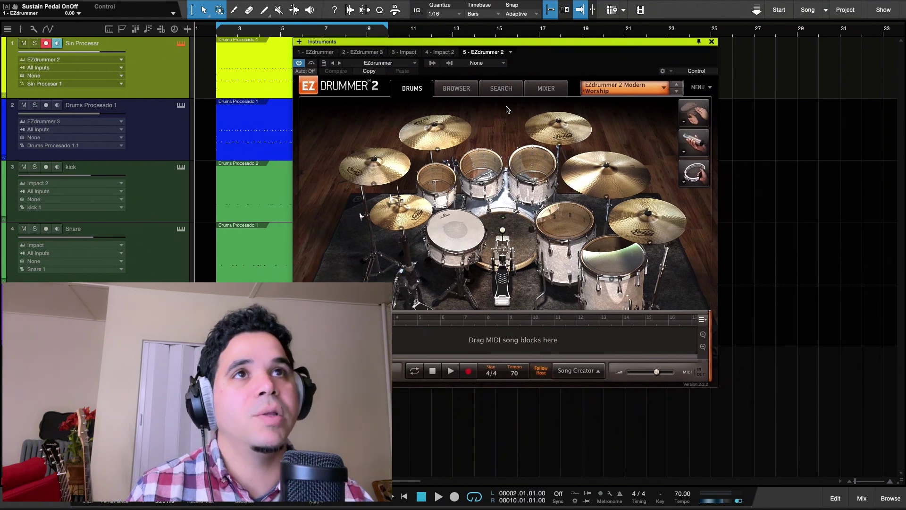
left_click(711, 42)
key("s")
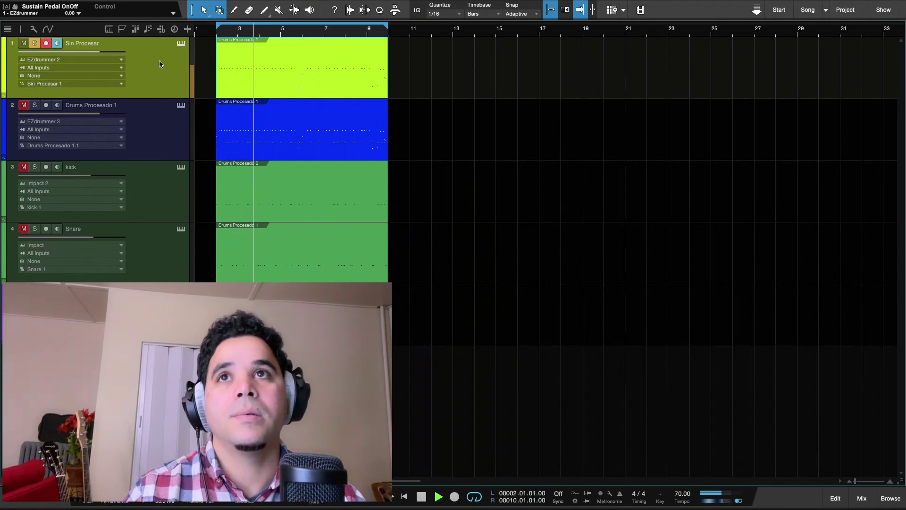
key("space")
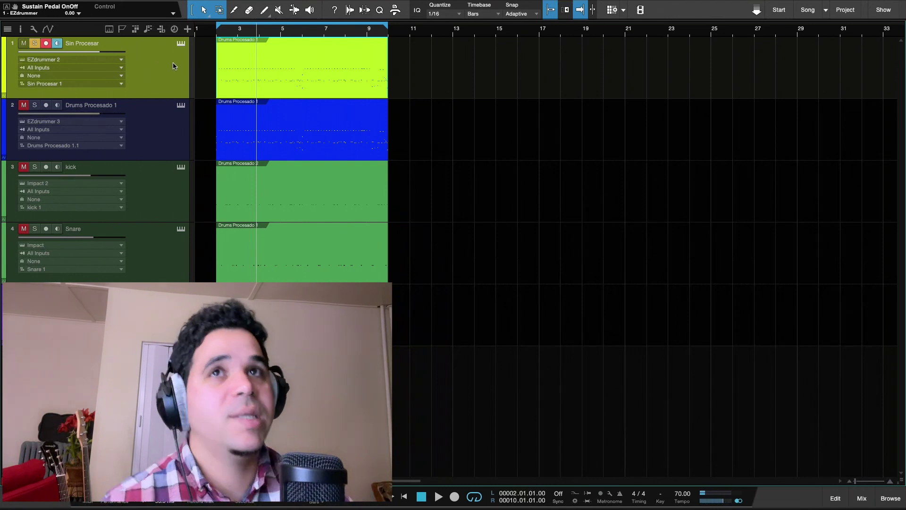
Show the mix console and review the mixer, drums and search pages of the Sin Procesar track's EZdrummer.
key("F3")
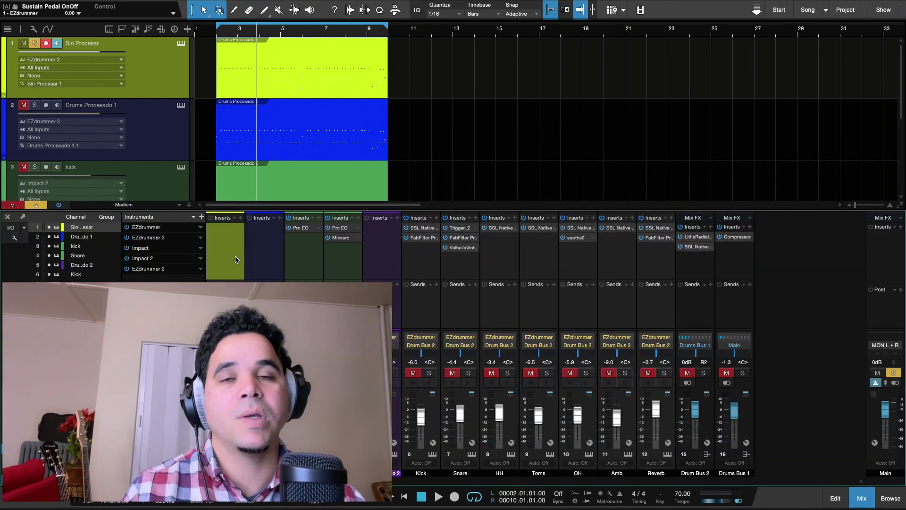
left_click(181, 44)
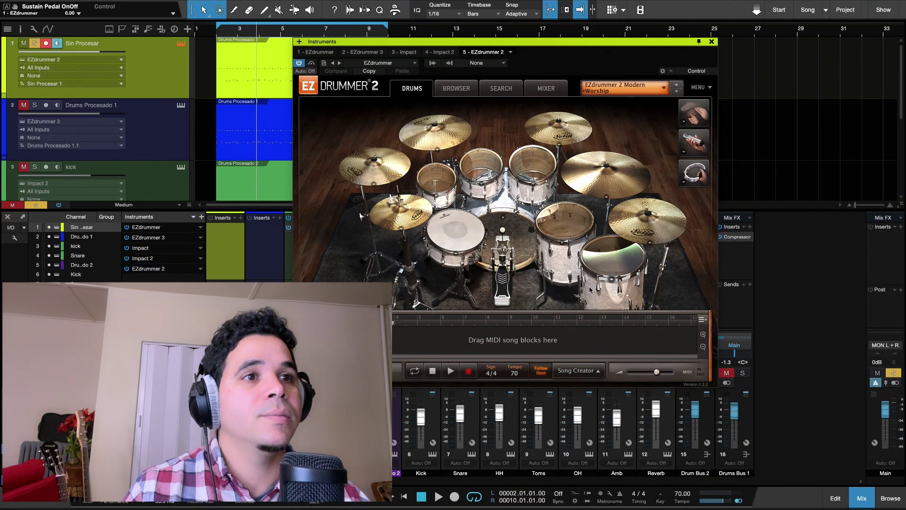
left_click(556, 91)
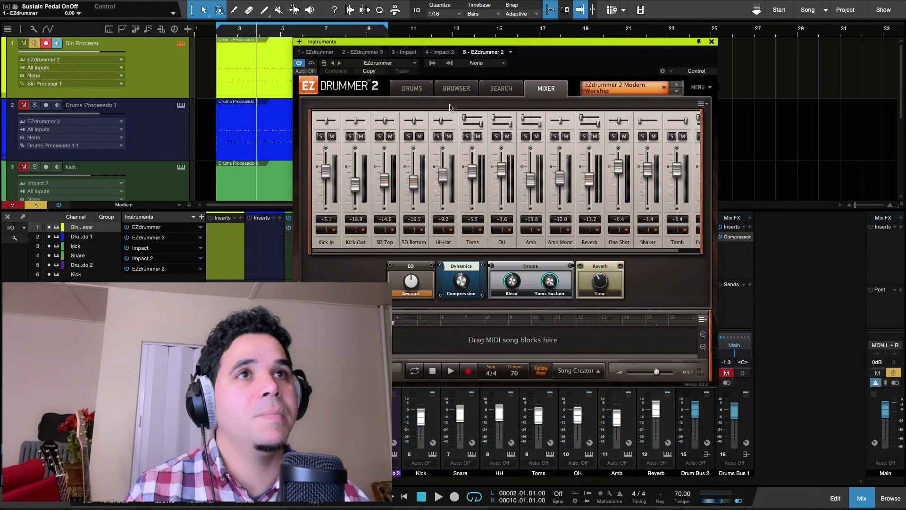
left_click(413, 89)
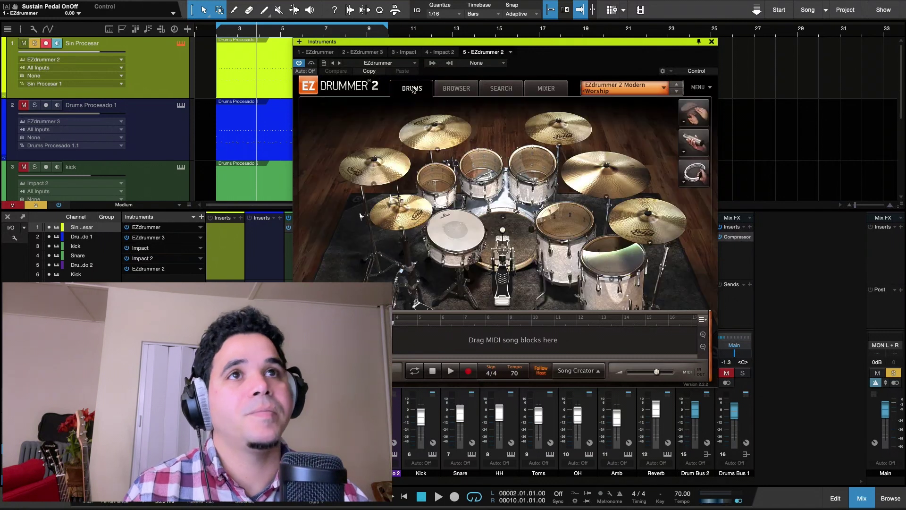
left_click(498, 90)
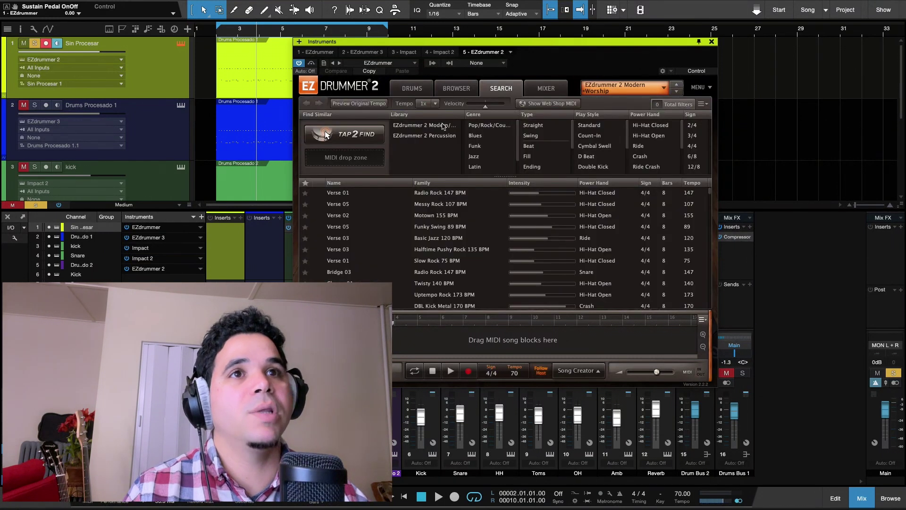
left_click(711, 42)
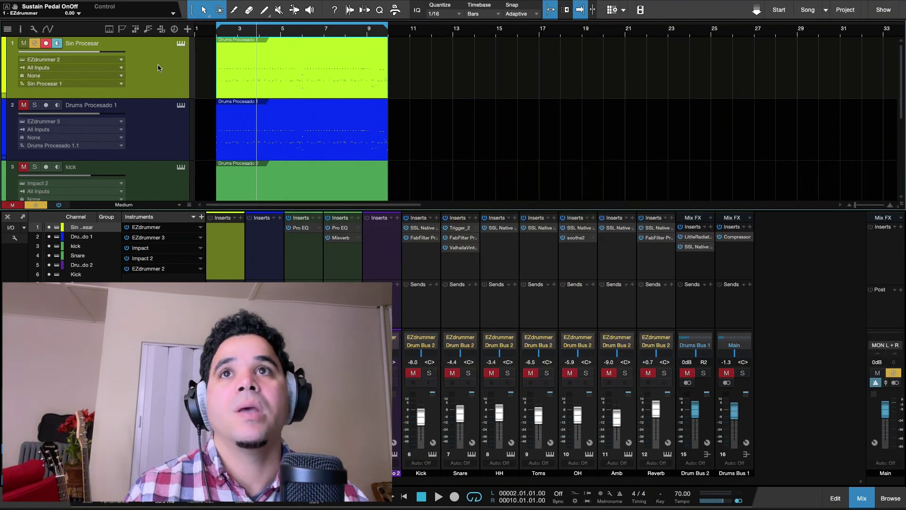
Play the soloed Sin Procesar track from the loop's start, stop playback and hide the mix console.
left_click(215, 33)
key("space")
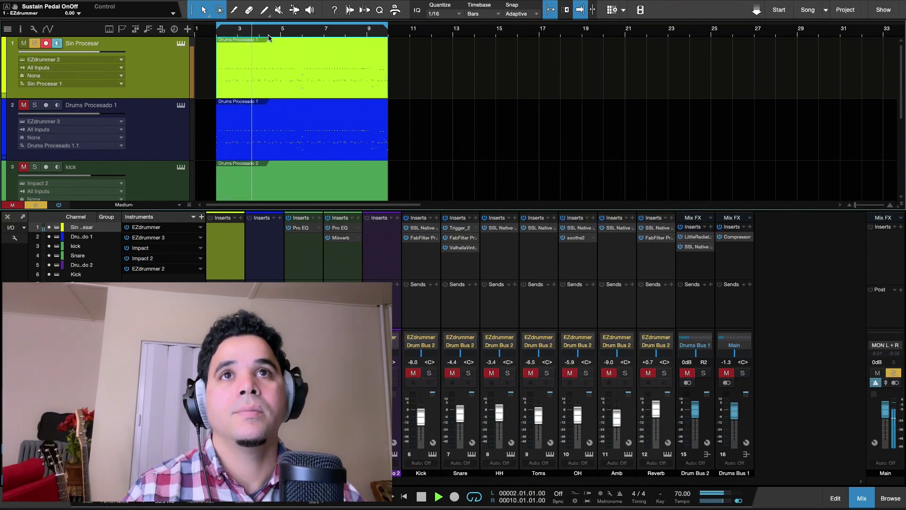
key("space")
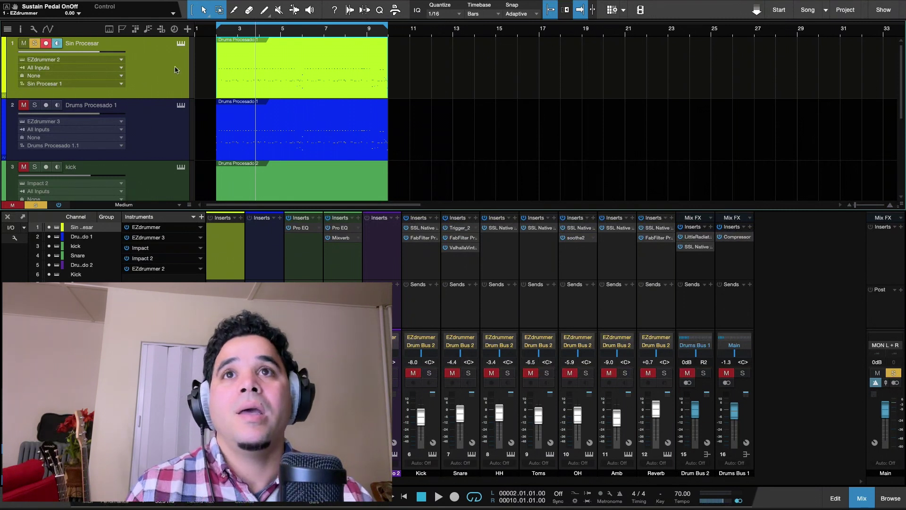
left_click(867, 497)
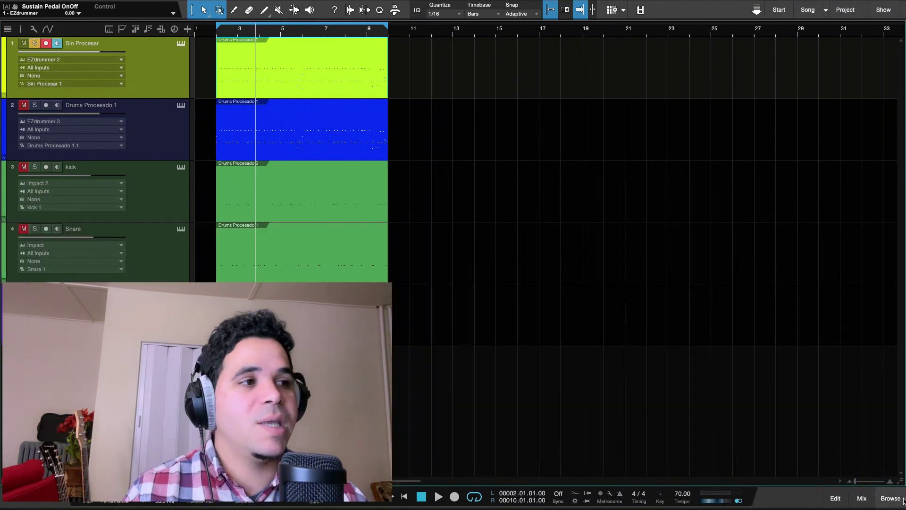
Open the browser's instrument list and select the Impact drum sampler.
left_click(900, 498)
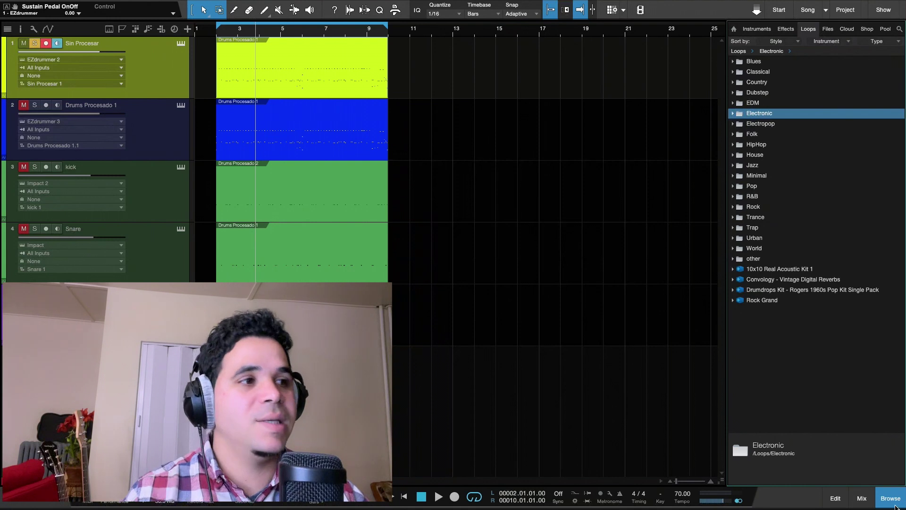
left_click(896, 496)
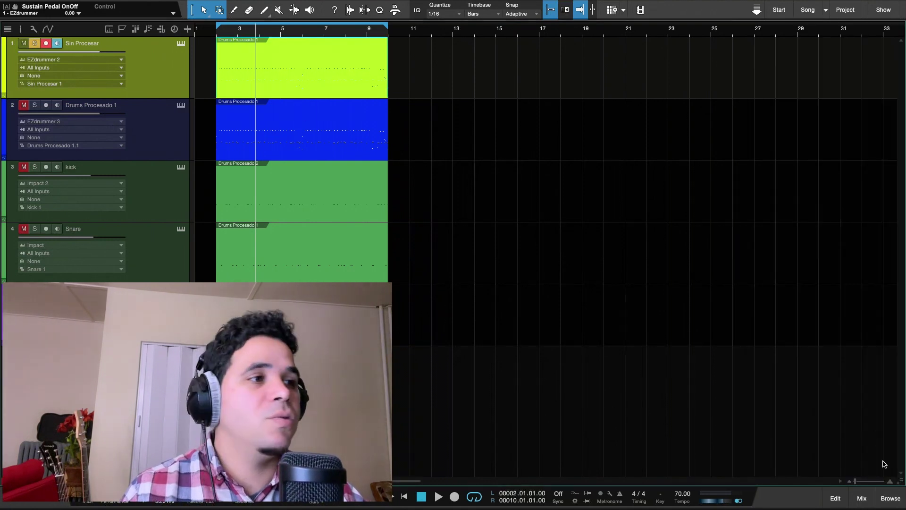
left_click(890, 498)
left_click(764, 30)
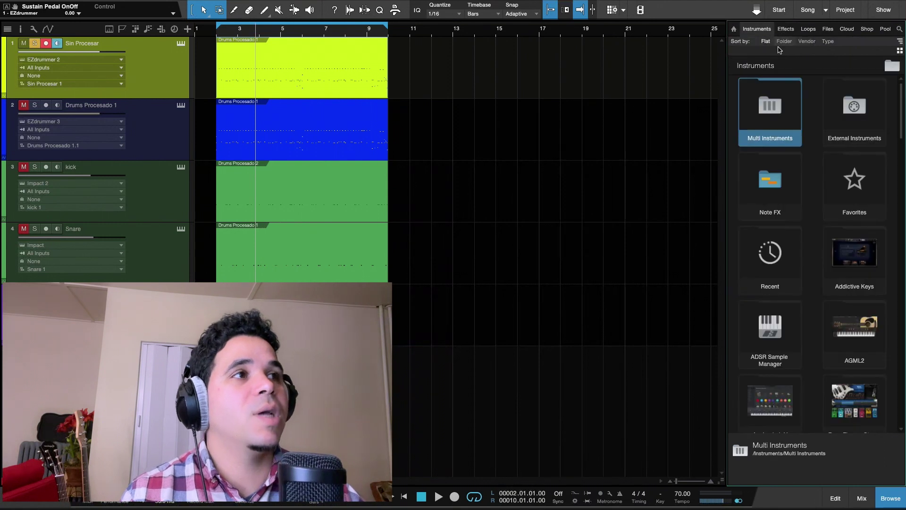
scroll(813, 301, "down", 3)
scroll(814, 301, "down", 10)
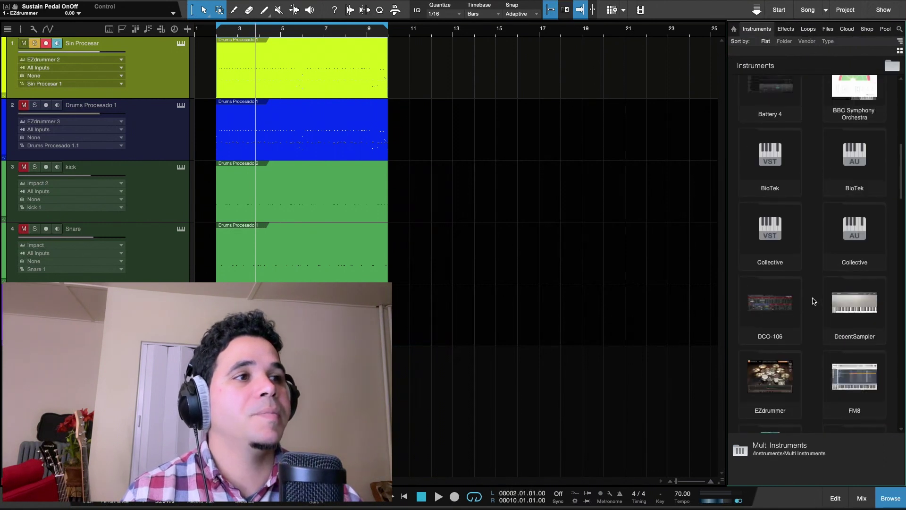
scroll(812, 301, "down", 5)
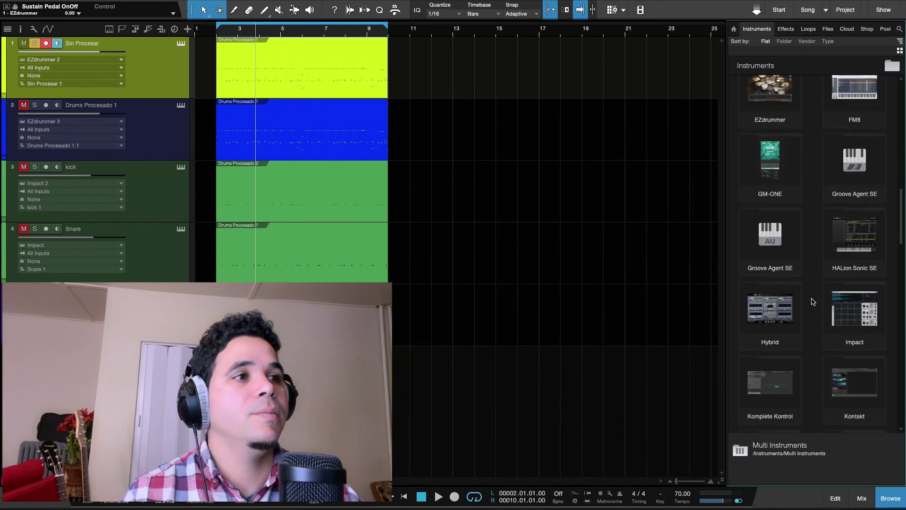
left_click(853, 238)
left_click_drag(853, 239, 178, 111)
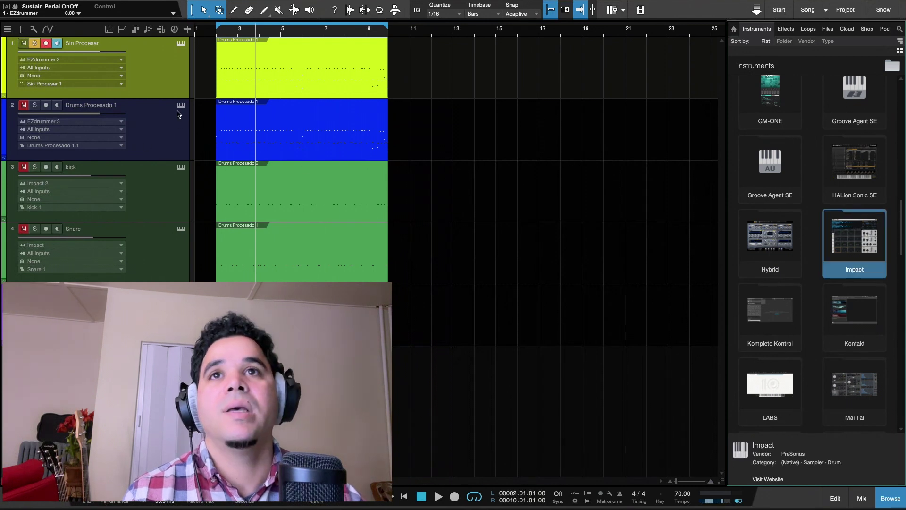
Look at the instruments loaded on the Drums Procesado 1 and kick tracks, and close the instrument window.
left_click(181, 105)
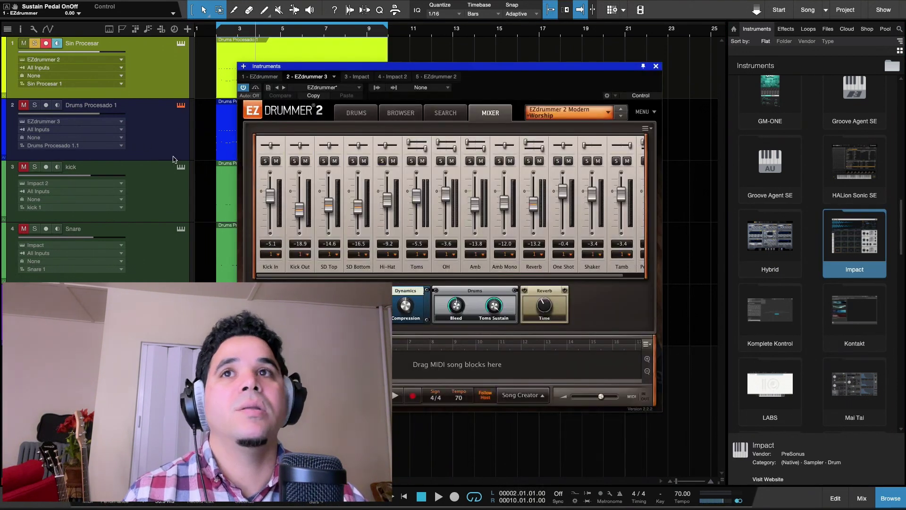
left_click(162, 205)
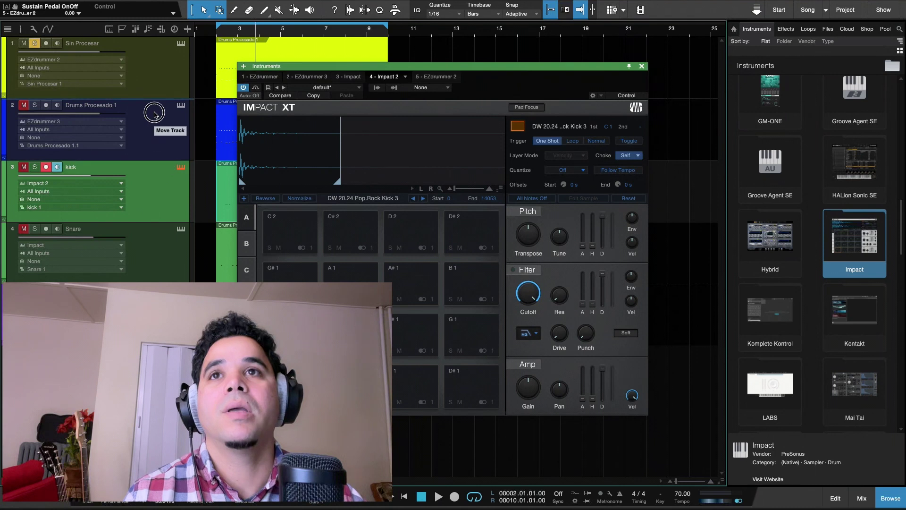
left_click(218, 126)
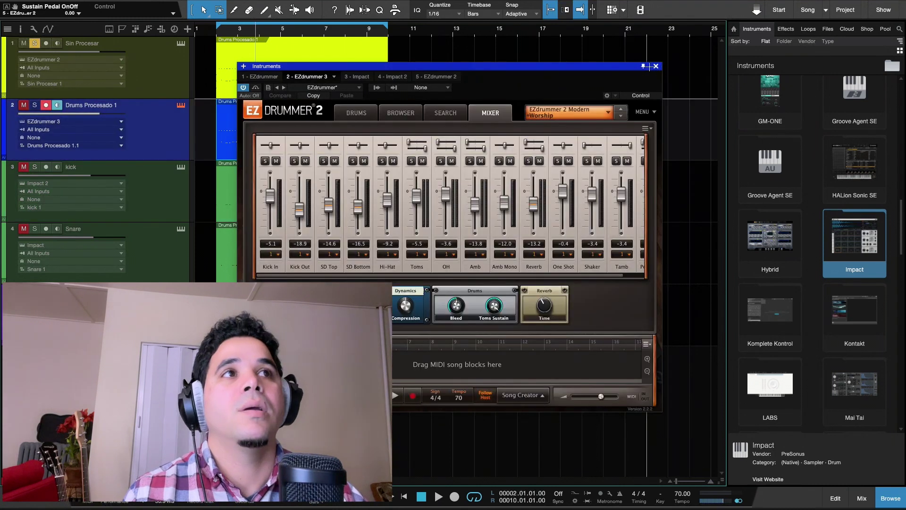
key("F11")
Open the kick track's Impact XT sampler, move its window higher up, and show the browser's loop library.
left_click(166, 181)
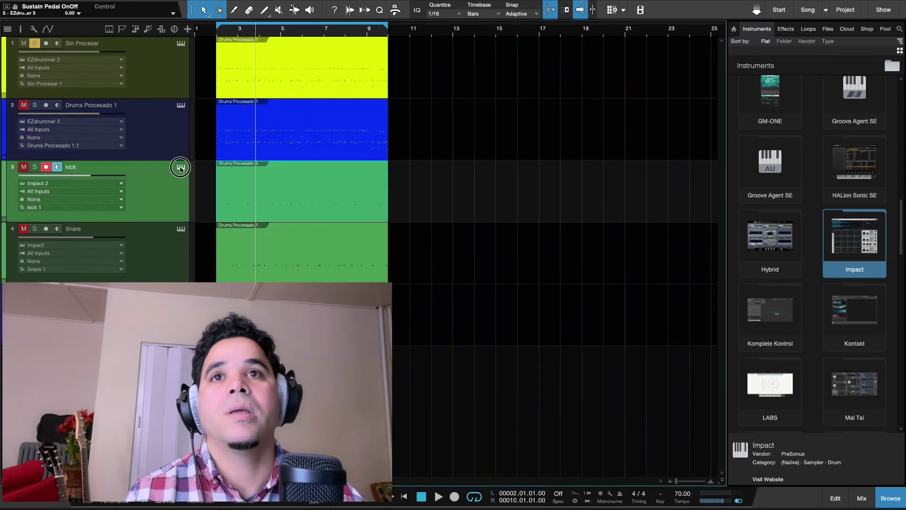
left_click(181, 168)
left_click_drag(434, 74, 444, 56)
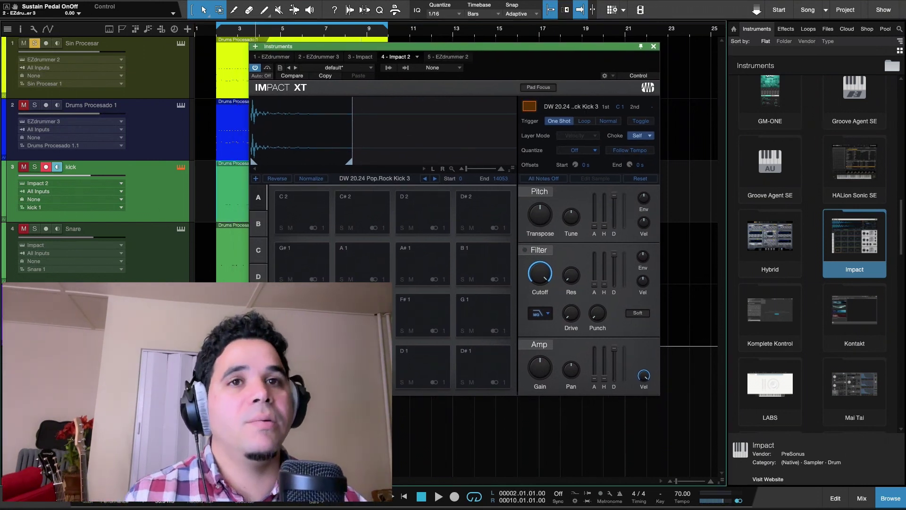
left_click_drag(469, 47, 451, 45)
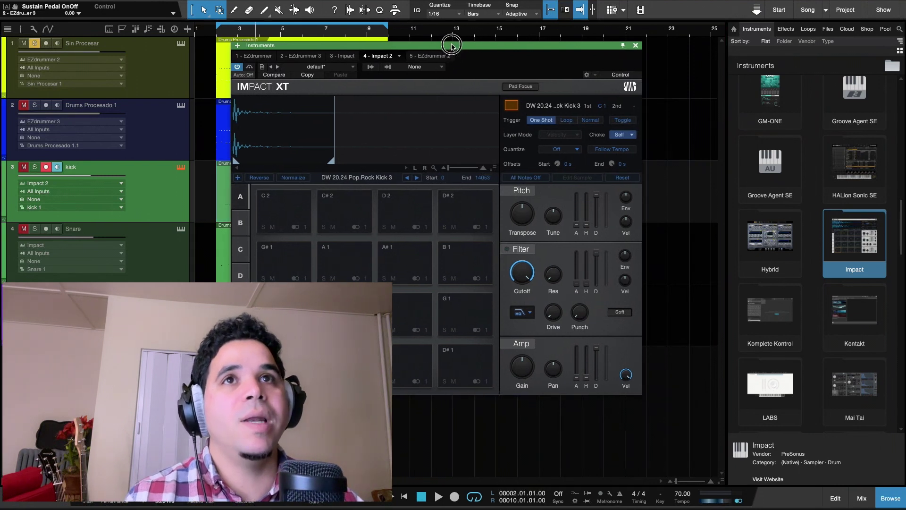
left_click(819, 29)
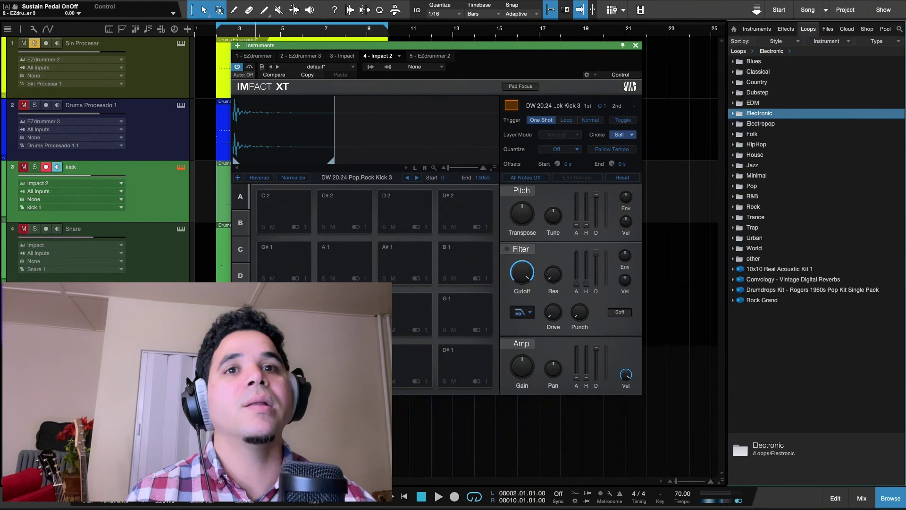
Solo the kick track, close its Impact XT window and leave the kick track selected.
left_click(37, 168)
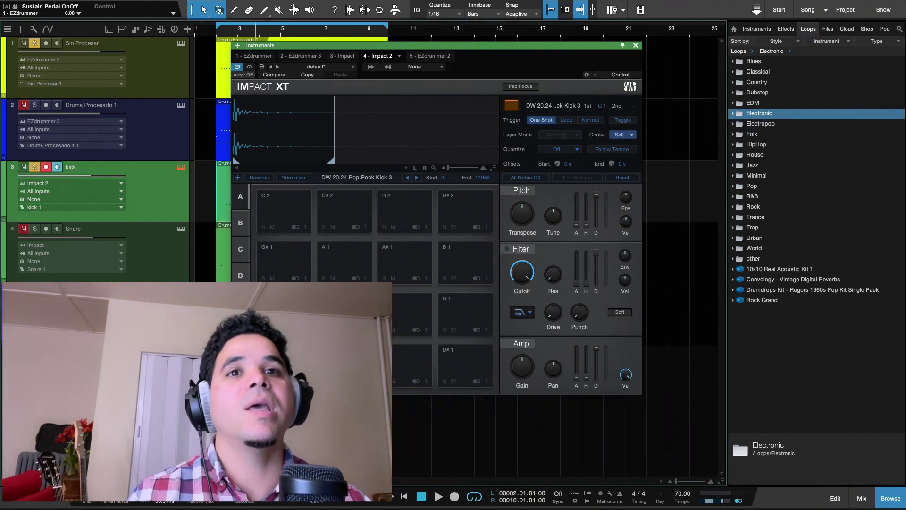
left_click(180, 168)
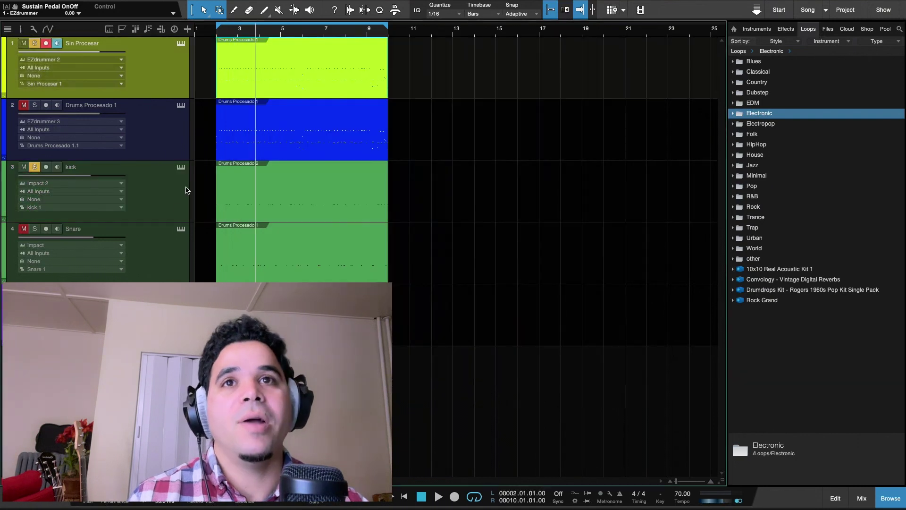
left_click(169, 195)
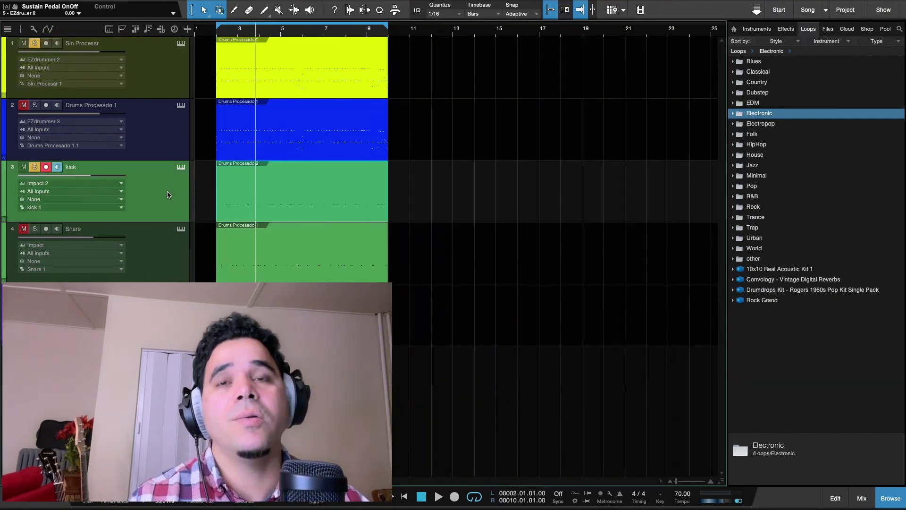
Show the drum kit of the Sin Procesar track's EZdrummer with that track selected, and close the window.
left_click(180, 44)
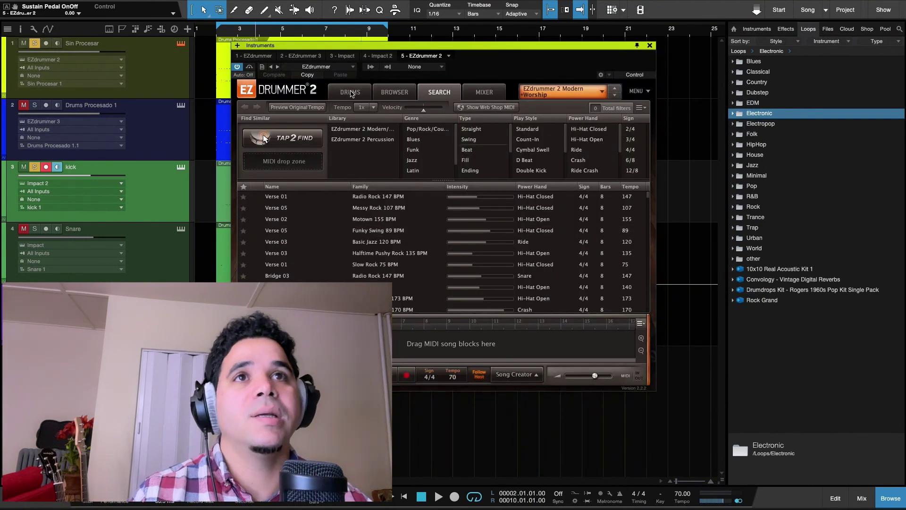
left_click(350, 93)
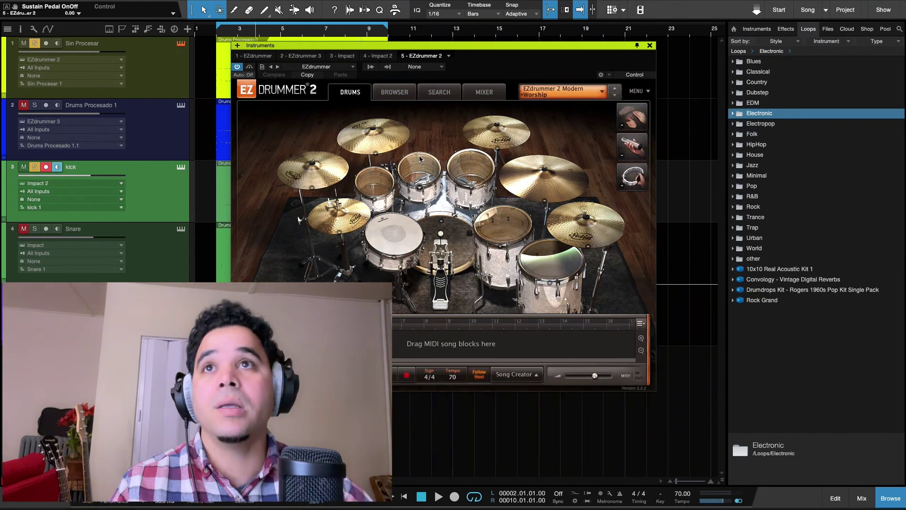
left_click(161, 81)
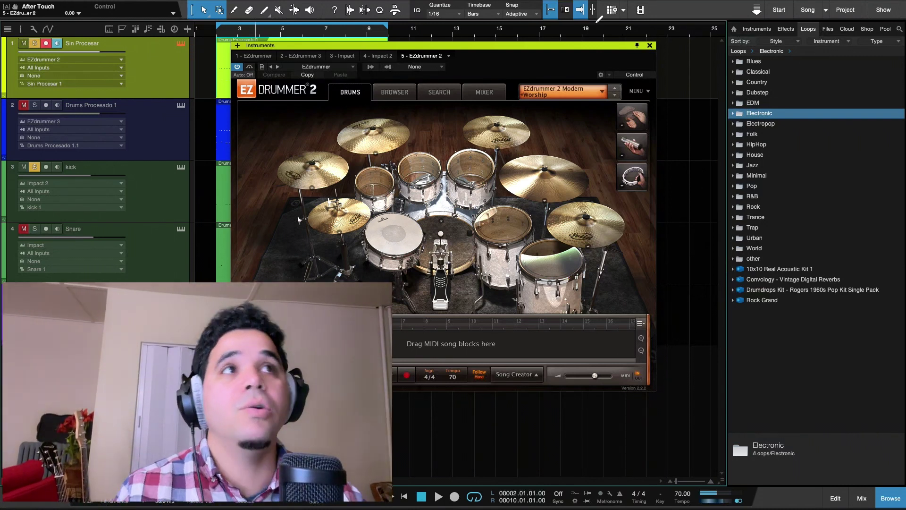
key("F11")
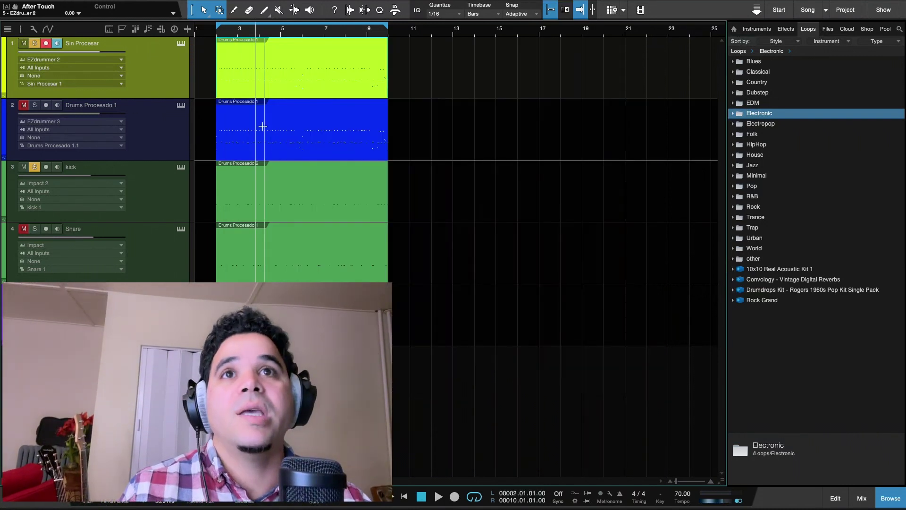
Mute Sin Procesar with its solo off, unmute and solo Drums Procesado 1, and open that track's EZdrummer instrument.
left_click(140, 130)
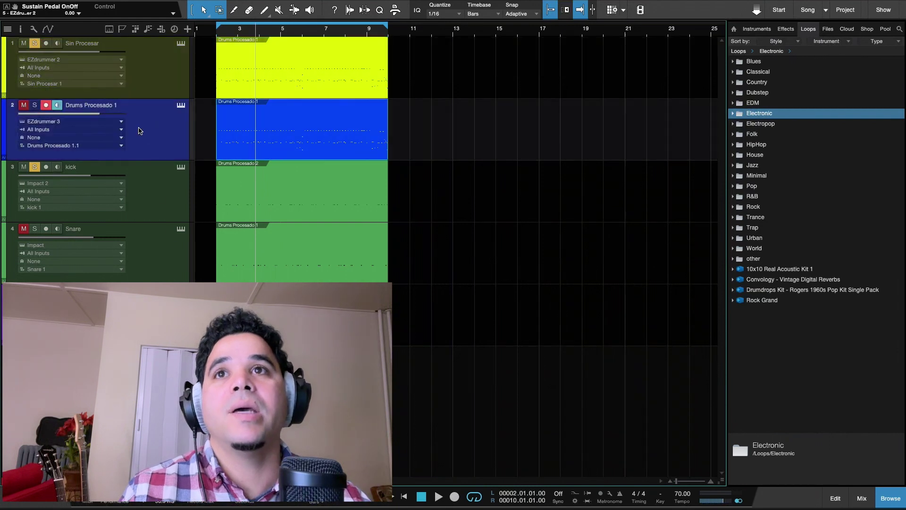
left_click(34, 43)
left_click(24, 43)
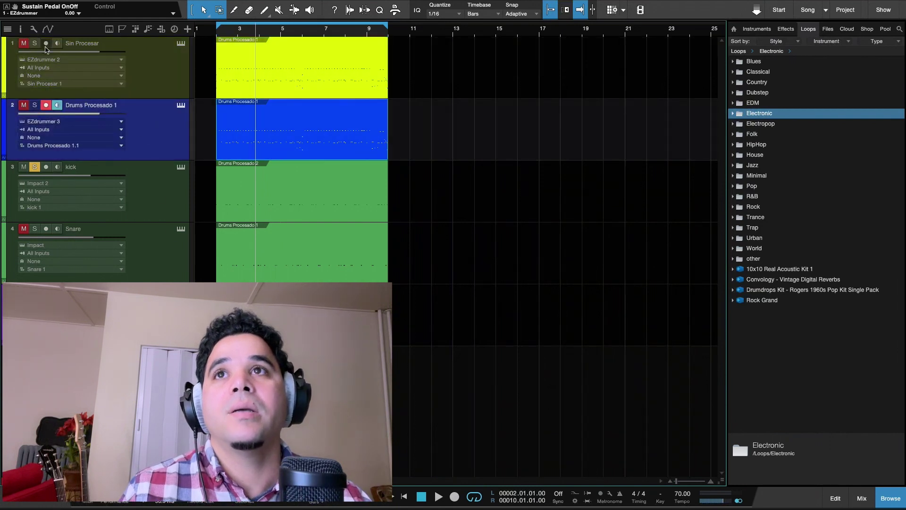
left_click(24, 104)
left_click(35, 105)
left_click(181, 105)
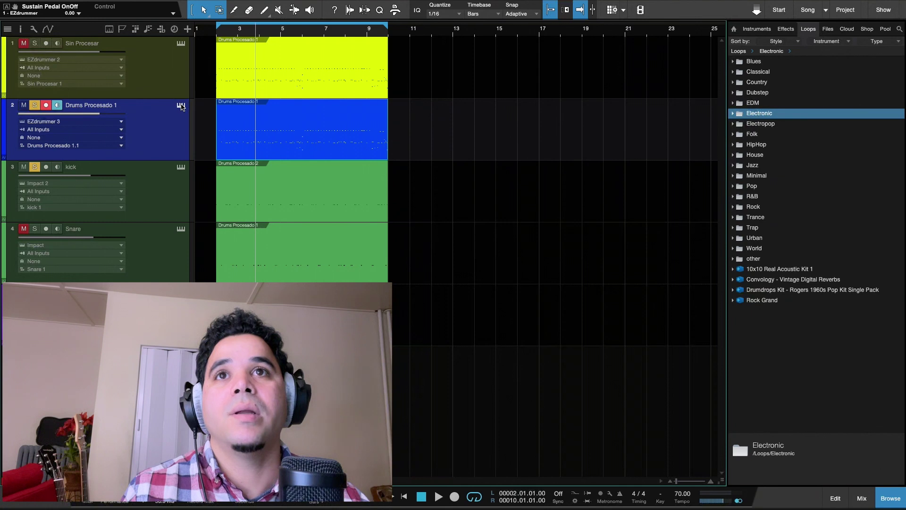
Point out the kick, Drums Procesado 1 and Snare tracks by selecting each, and briefly view the kick's Impact XT sampler.
left_click(180, 105)
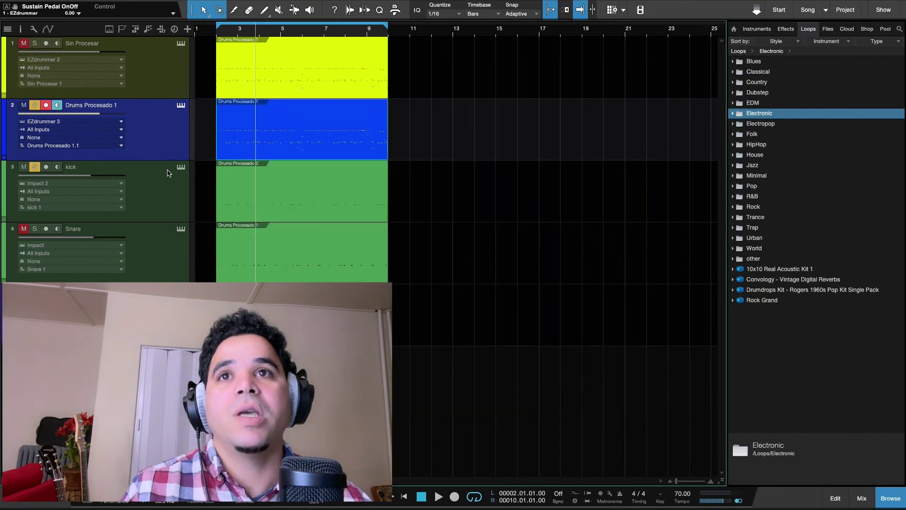
left_click(166, 184)
left_click(260, 208)
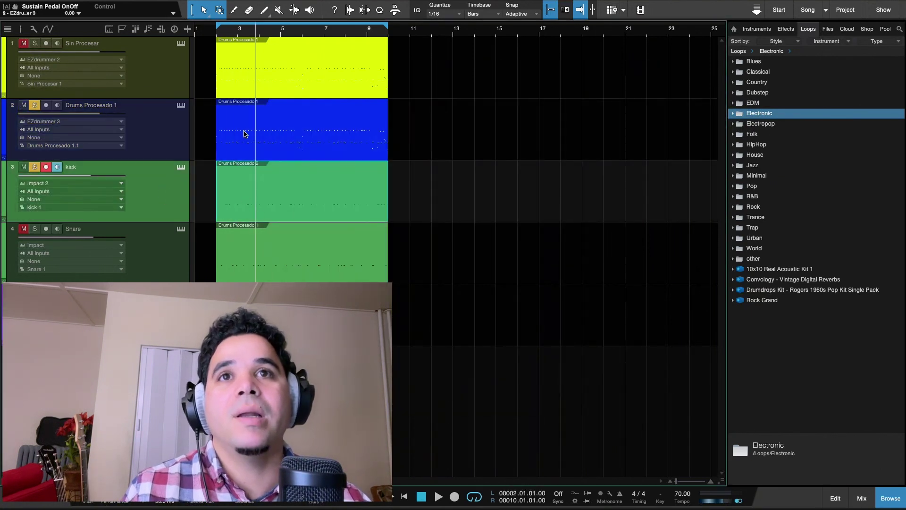
left_click(262, 152)
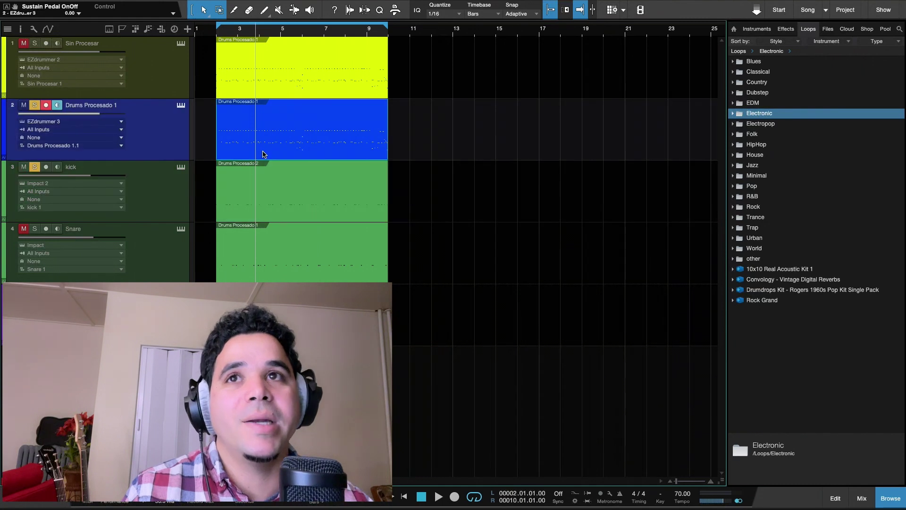
left_click(176, 260)
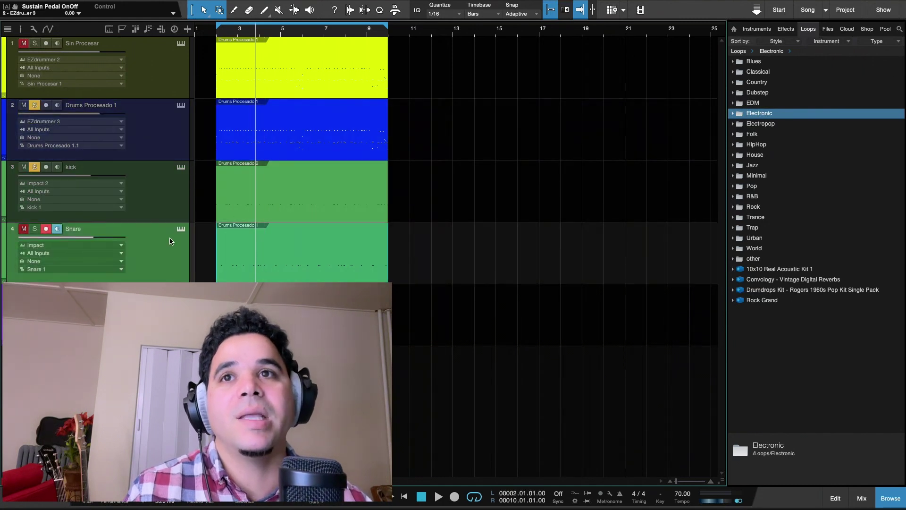
left_click(151, 193)
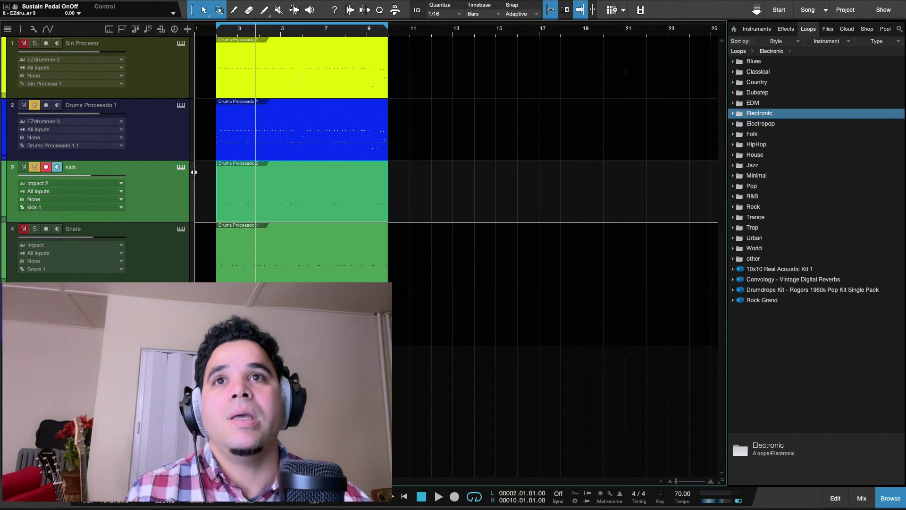
left_click(181, 167)
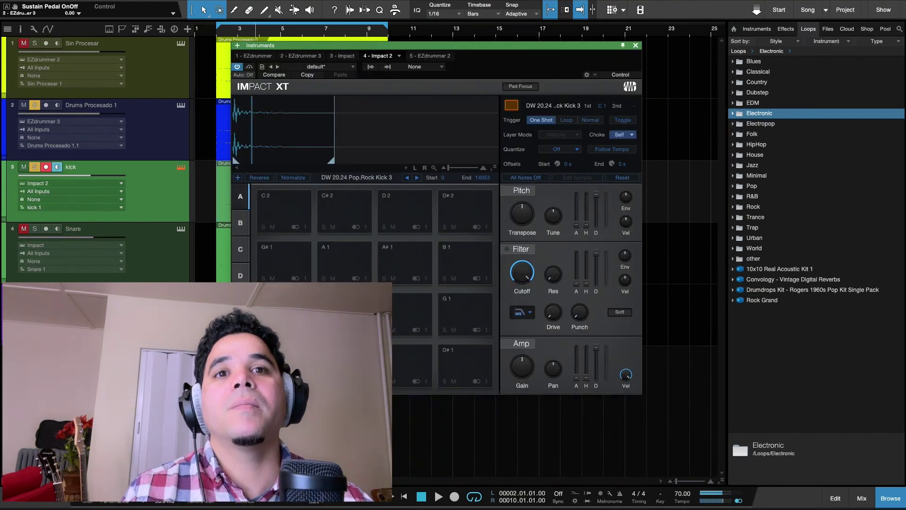
left_click(635, 45)
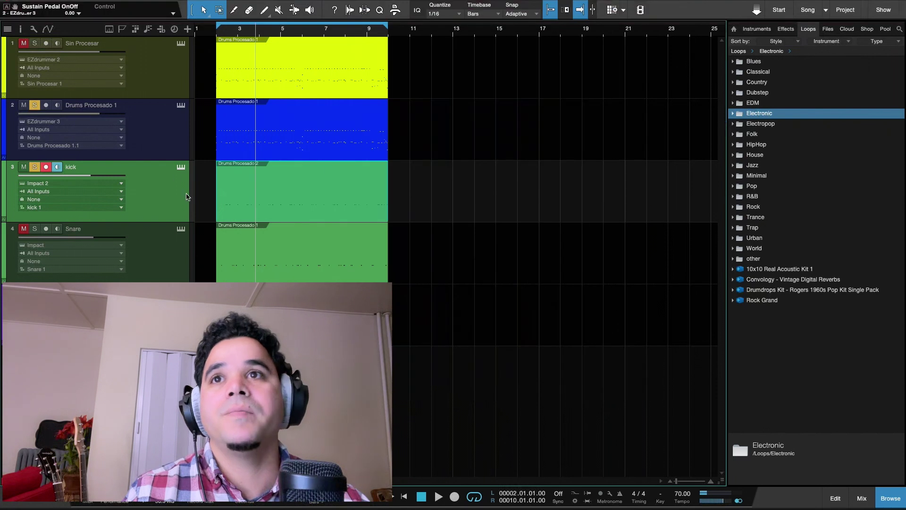
Show the mixer, open the kick channel's Pro EQ, and move its window slightly higher.
key("F3")
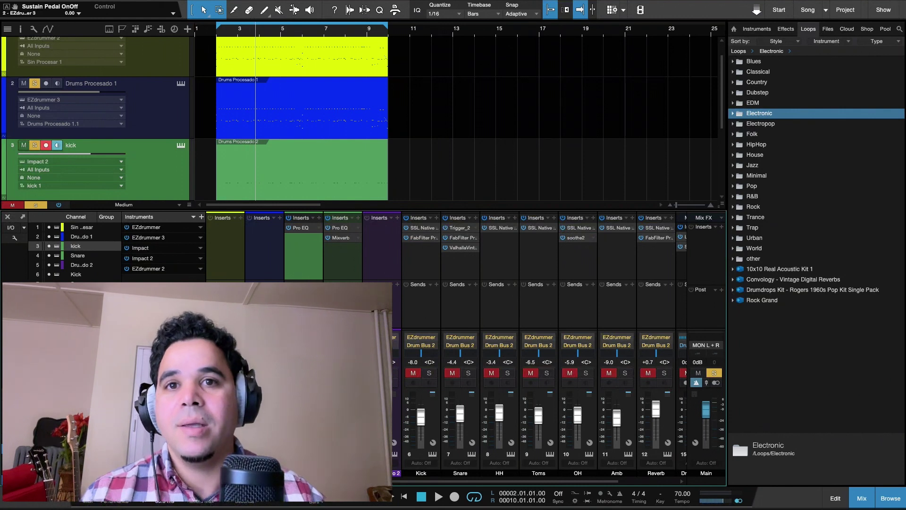
left_click(302, 228)
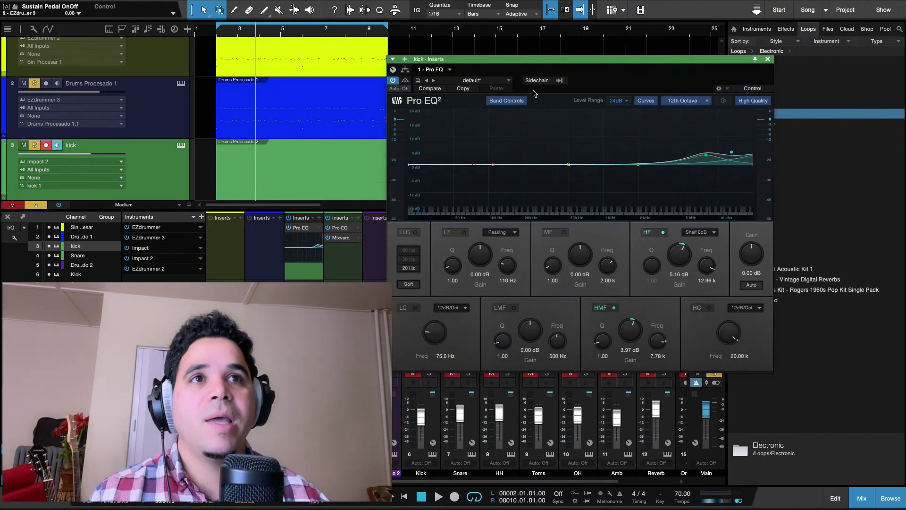
left_click_drag(622, 65, 659, 58)
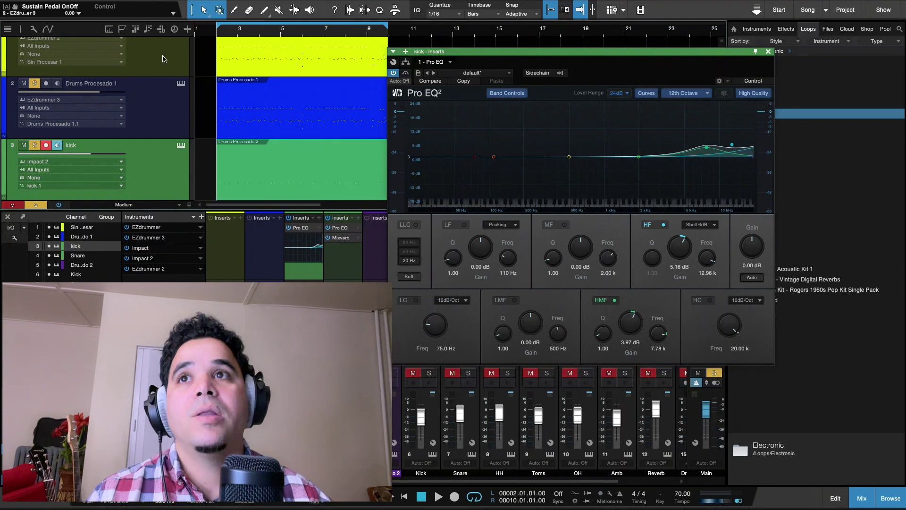
Turn off the kick's solo, select Drums Procesado 1, and play it briefly without the layered kick.
left_click(36, 147)
left_click(157, 120)
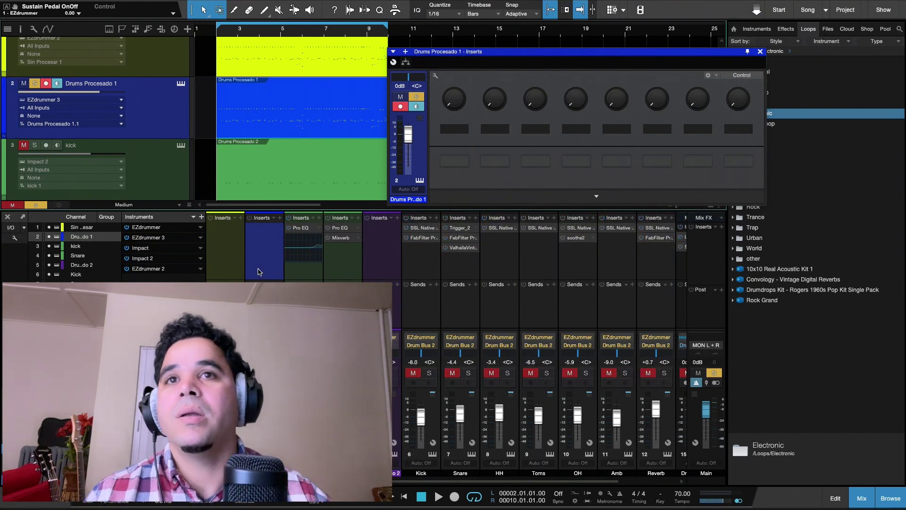
key("space")
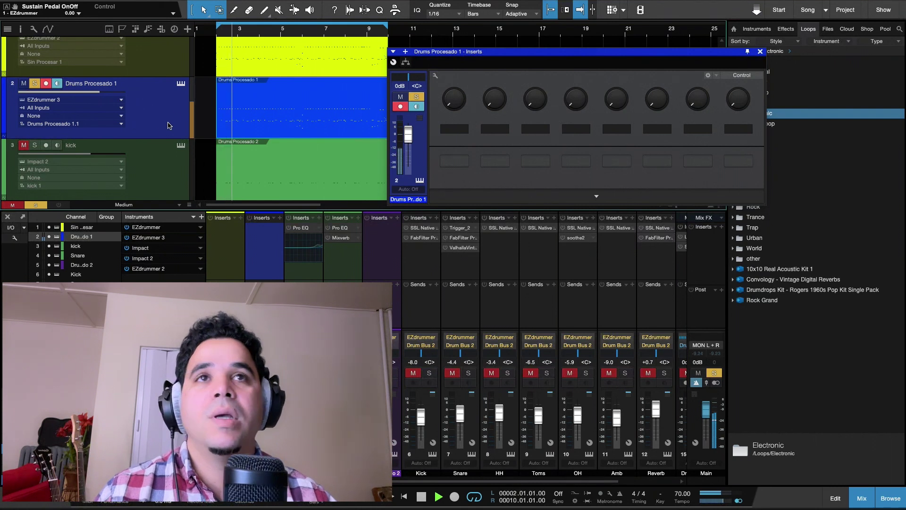
key("space")
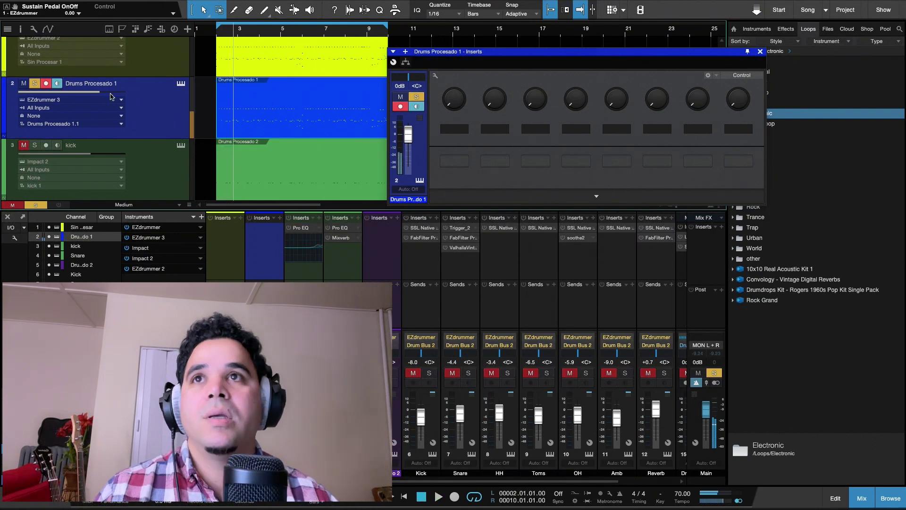
Enable the kick channel's inserts, open its Pro EQ, and play the unmuted, soloed kick together with Drums Procesado 1.
left_click(289, 217)
left_click(302, 228)
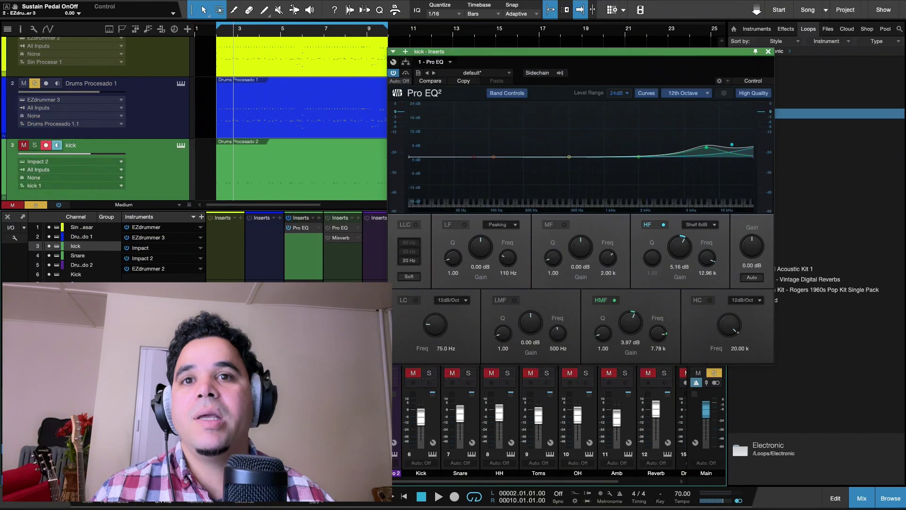
key("m")
key("s")
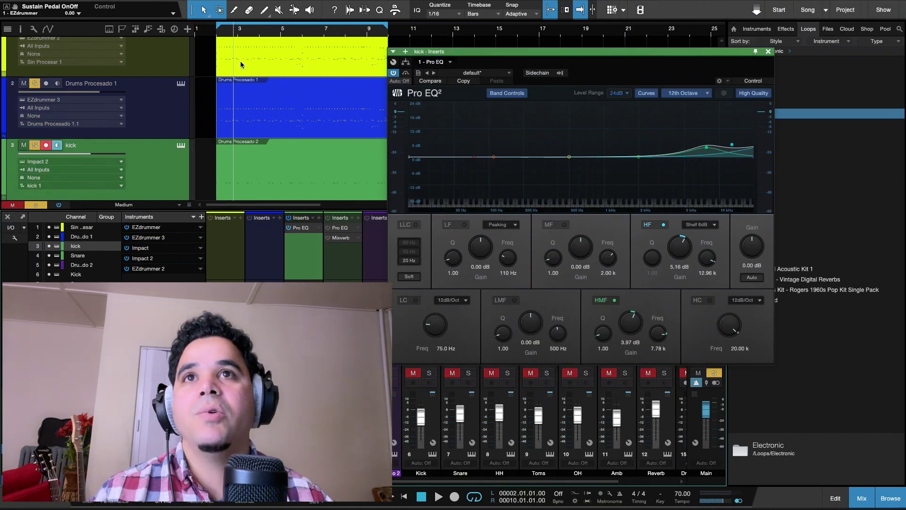
key("space")
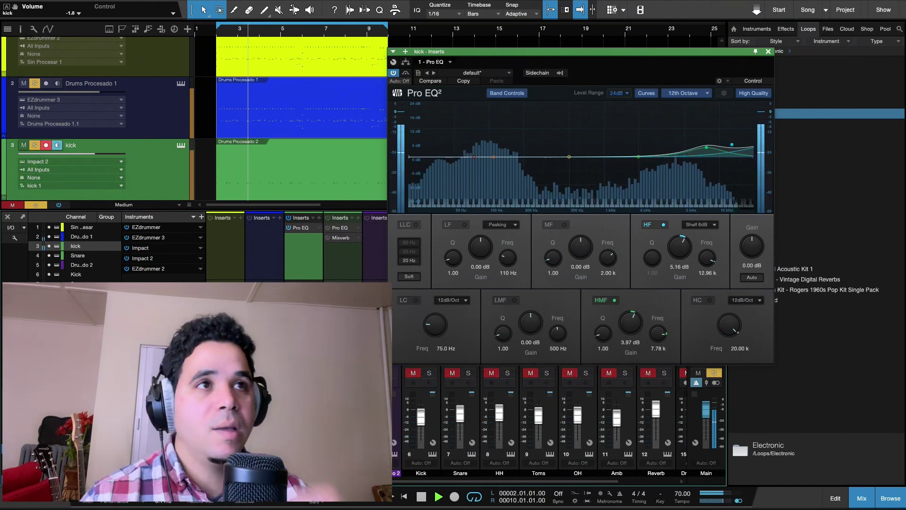
key("space")
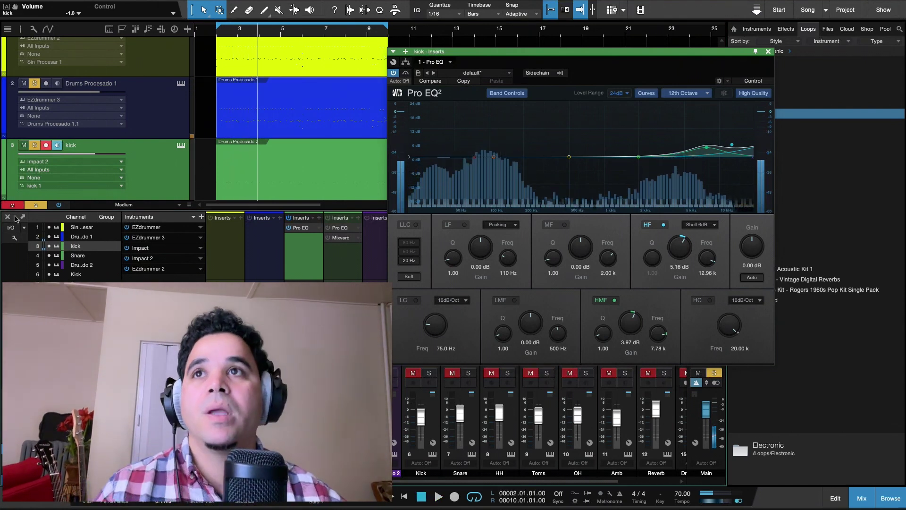
Select the Snare track, close its inserts window, and solo the Snare with the kick left muted.
scroll(169, 109, "down", 3)
left_click(161, 147)
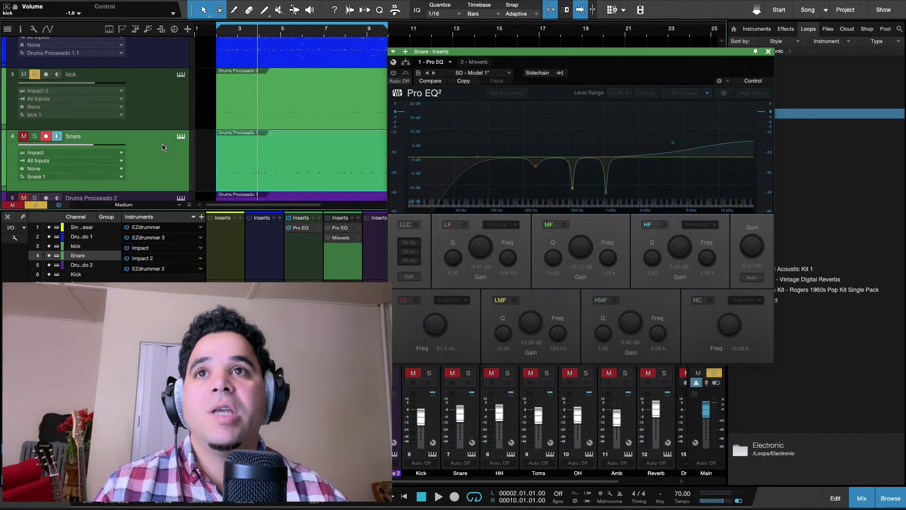
left_click(768, 51)
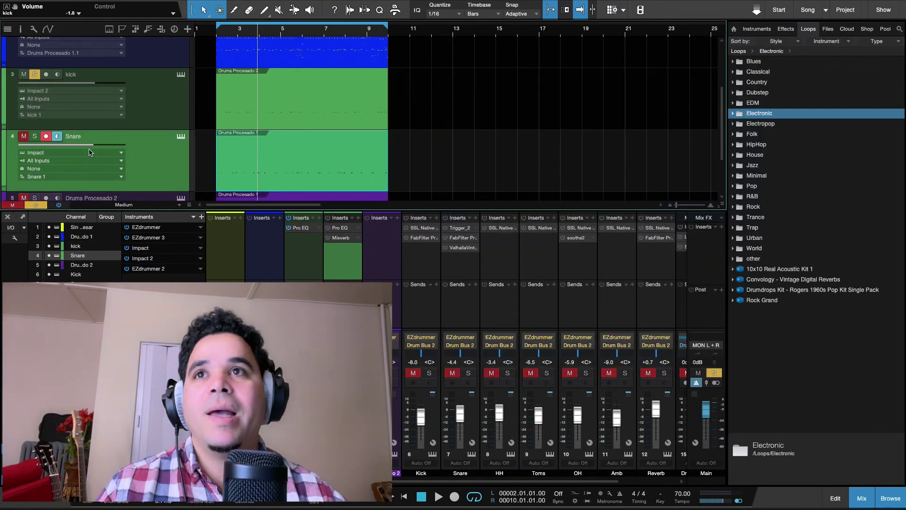
left_click(36, 135)
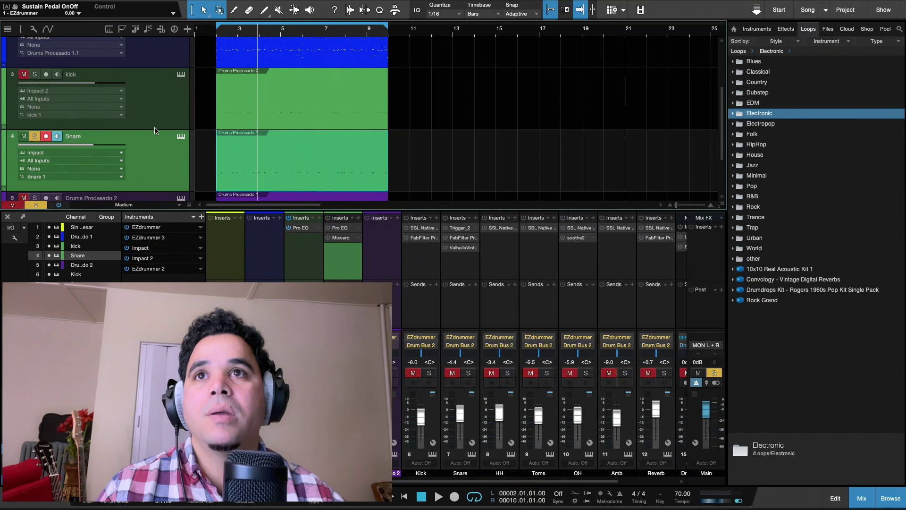
Open the Snare track's Impact XT sampler, show the Snare 4 sample's Transpose of -6, and close the window.
left_click(181, 136)
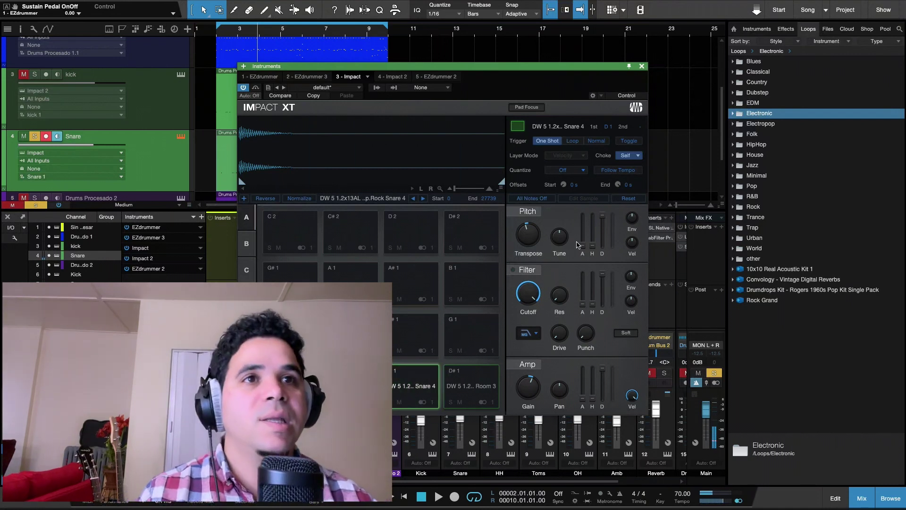
left_click_drag(535, 226, 536, 234)
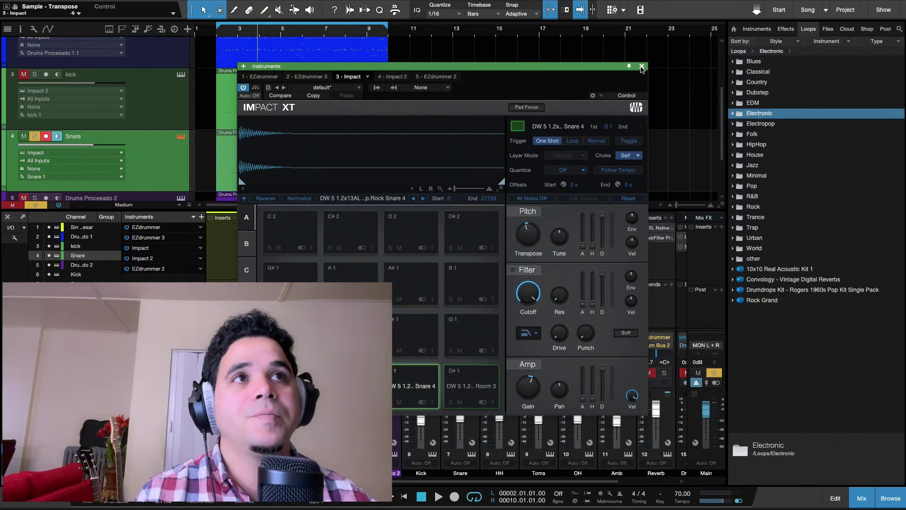
left_click(641, 67)
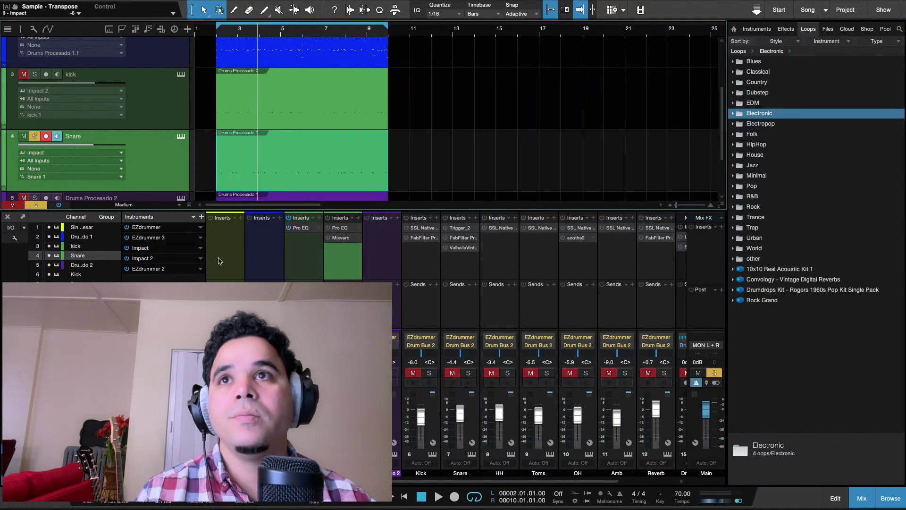
Reopen the Snare track's Impact XT, audition the Snare Room 3 sample on the D# 1 pad, and close the window.
left_click(181, 137)
left_click(480, 406)
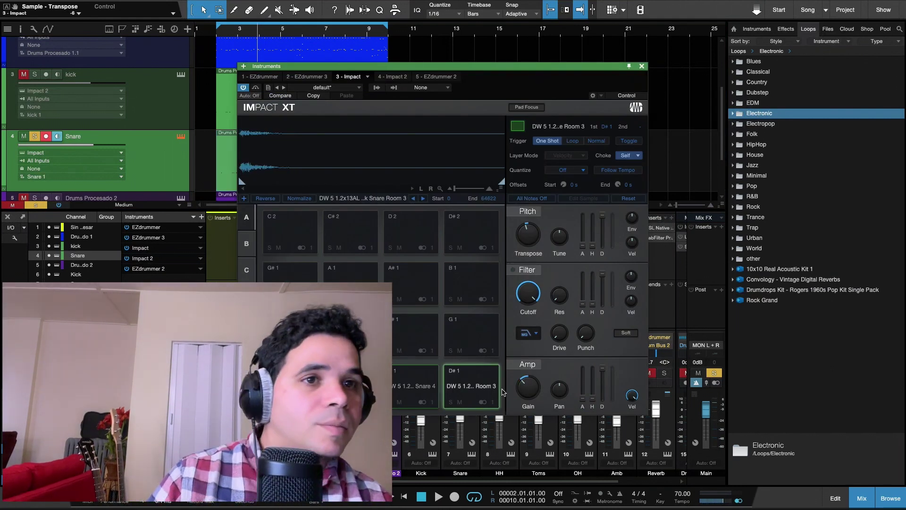
left_click(473, 391)
left_click(473, 390)
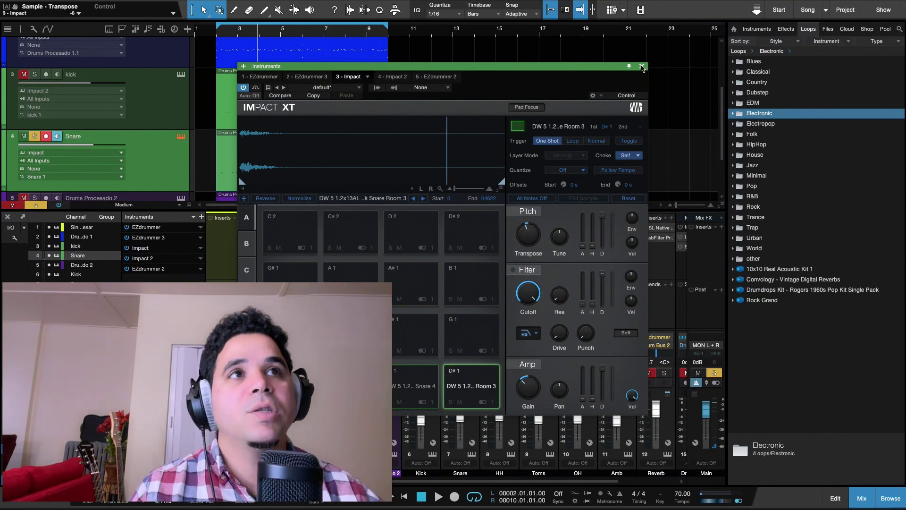
left_click(641, 67)
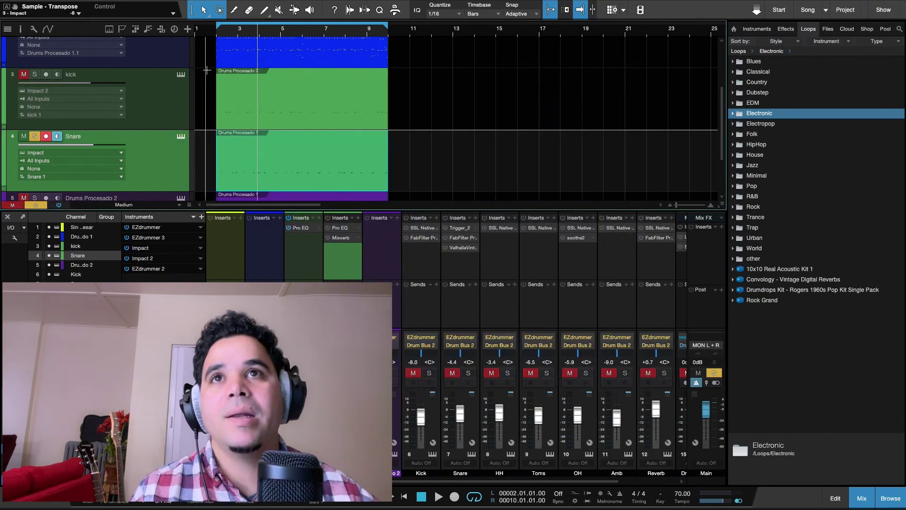
View the Snare part's notes in the note editor, and close both the editor and the browser.
double_click(277, 176)
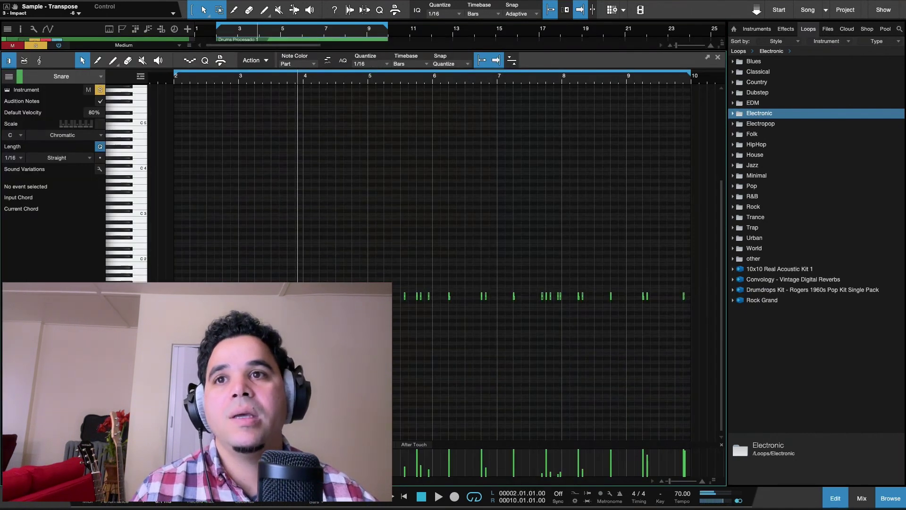
left_click(891, 497)
left_click(837, 499)
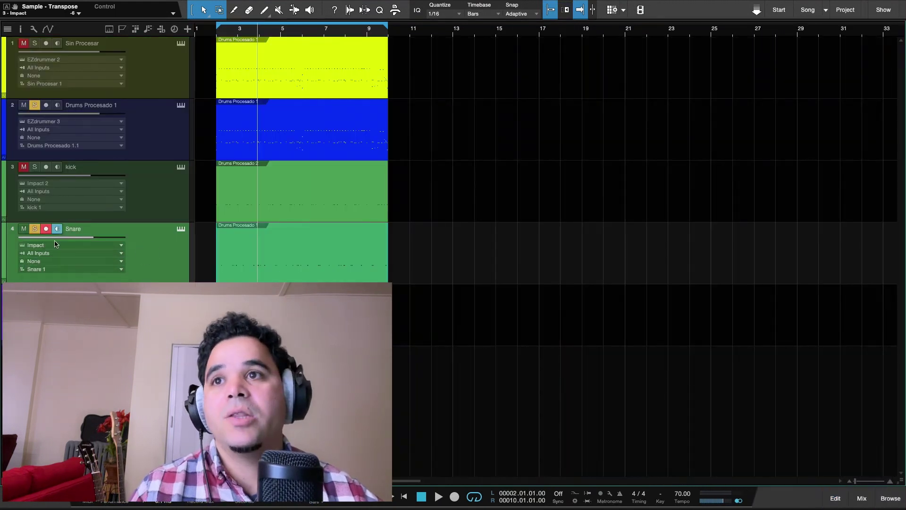
Mute Drums Procesado 1 with its solo off, and play the soloed Snare on its own.
left_click(34, 105)
left_click(24, 105)
key("space")
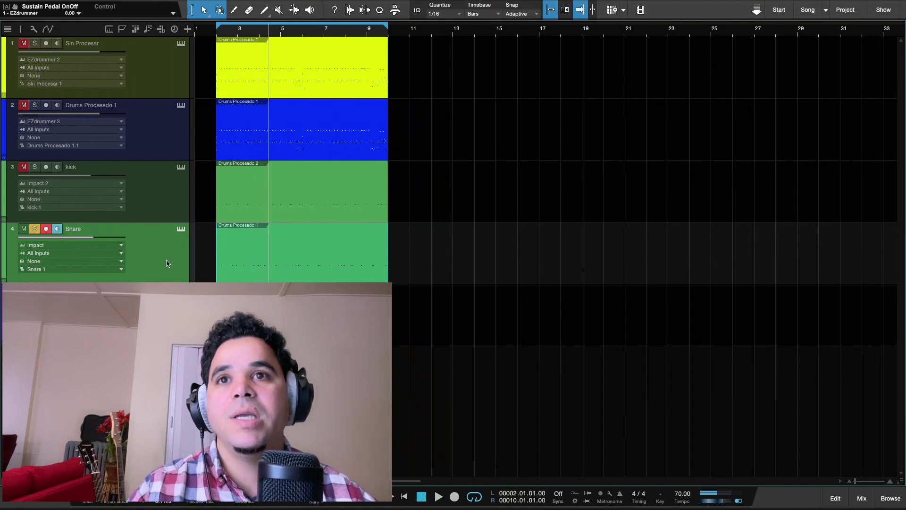
Show the mixer, open the Snare channel's Pro EQ with it enabled, play the Snare through it, and close the window.
key("F3")
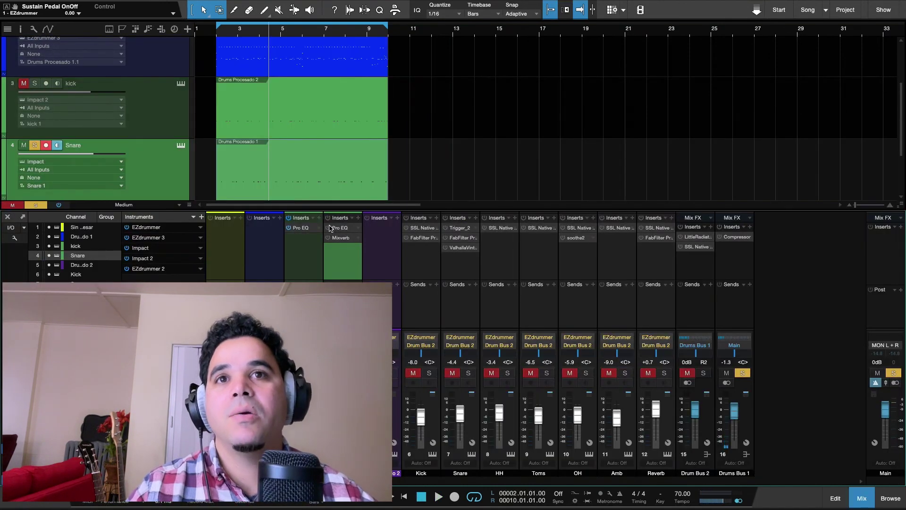
left_click(338, 229)
key("space")
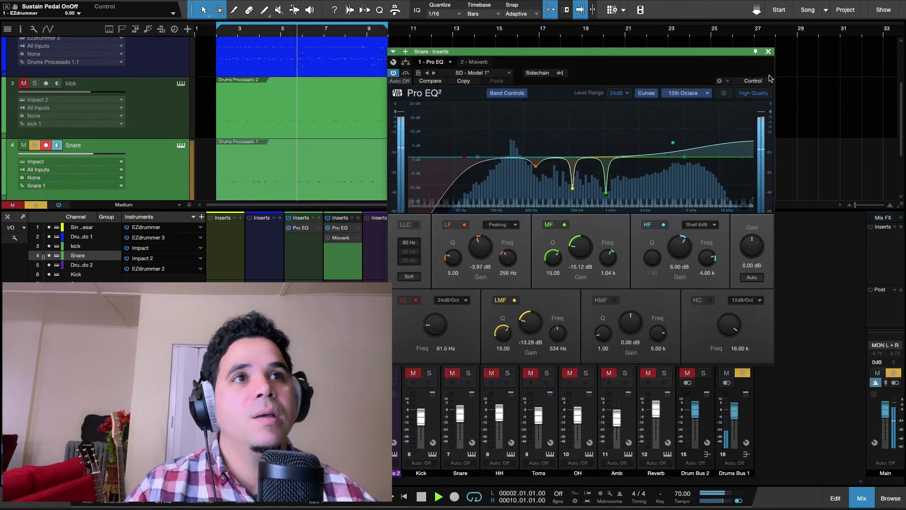
key("space")
left_click(768, 52)
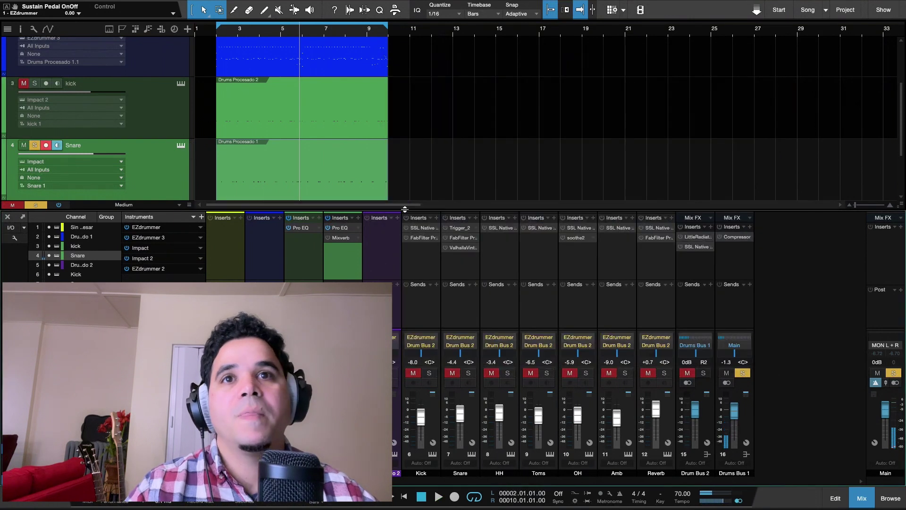
Open the Snare channel's Mixverb with it enabled, set its Mix to 10.5% during playback, and close the window.
left_click(341, 237)
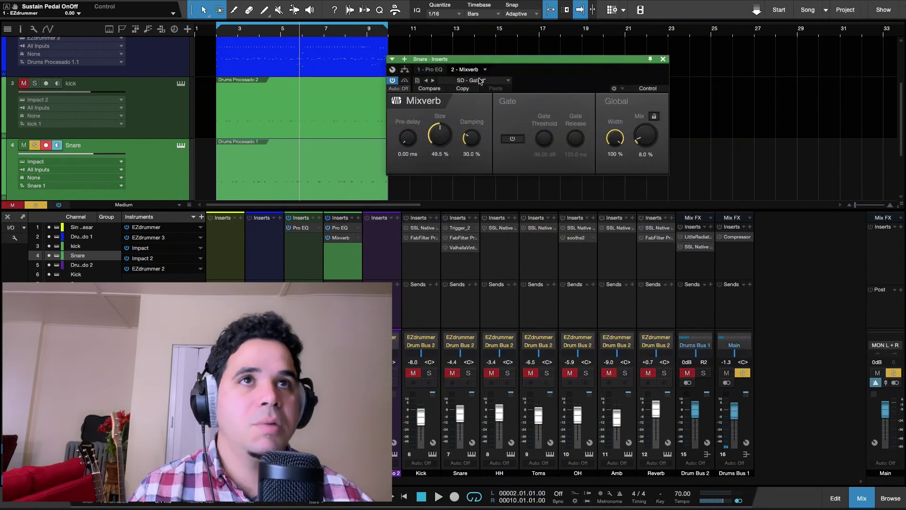
key("space")
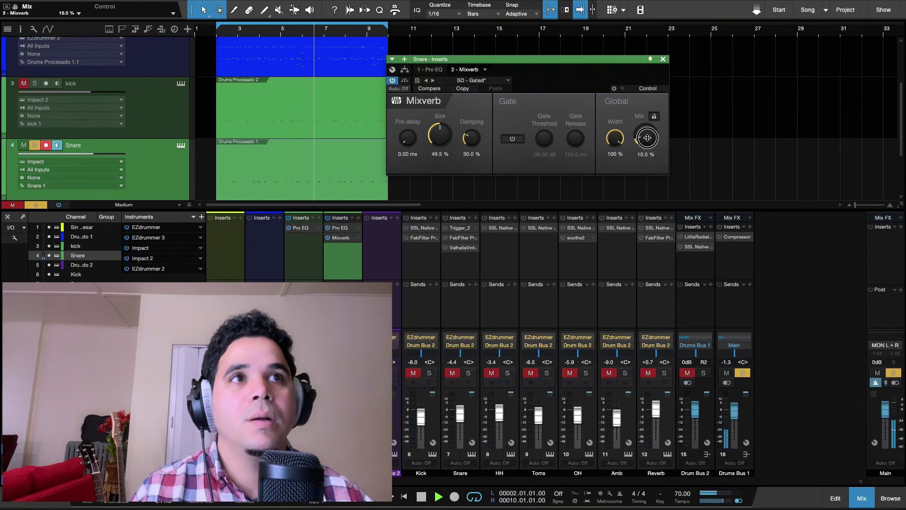
left_click_drag(648, 143, 648, 140)
left_click(663, 59)
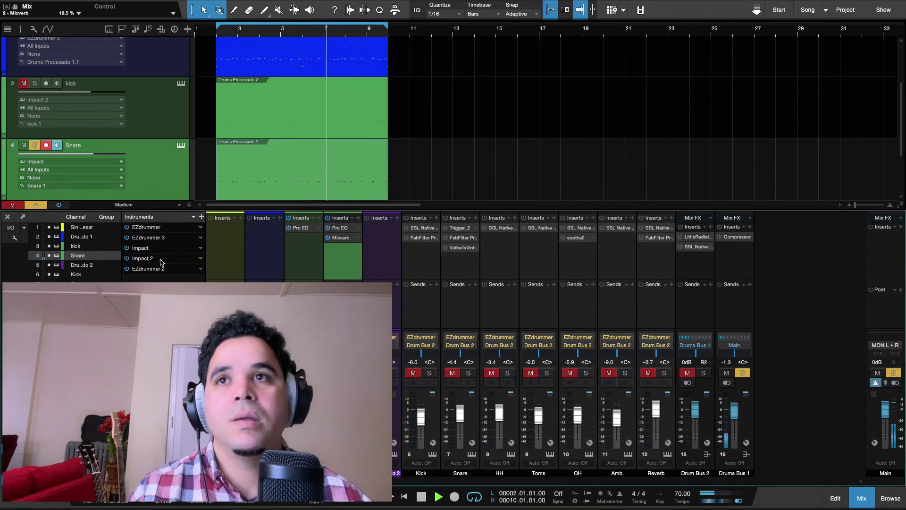
Solo the kick and Drums Procesado 1 alongside the Snare, and play the three layers together from the start of the loop.
key("space")
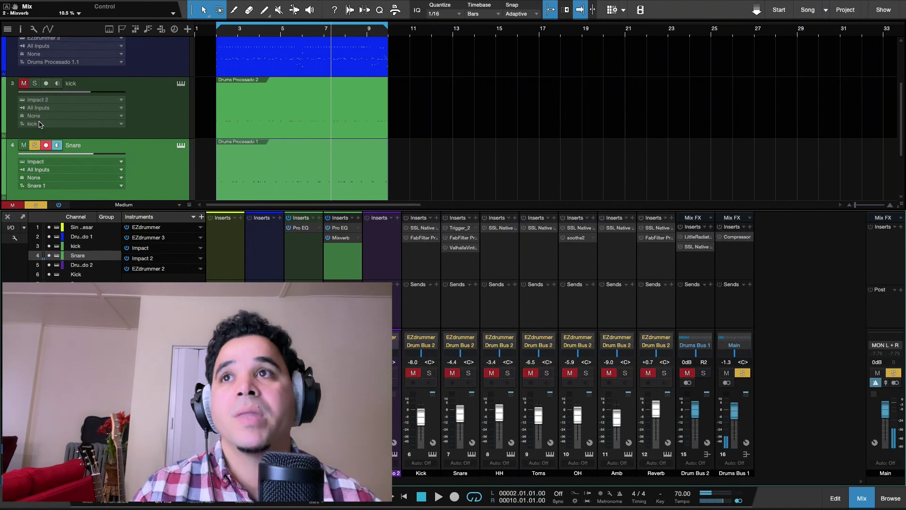
left_click(36, 84)
scroll(36, 85, "up", 2)
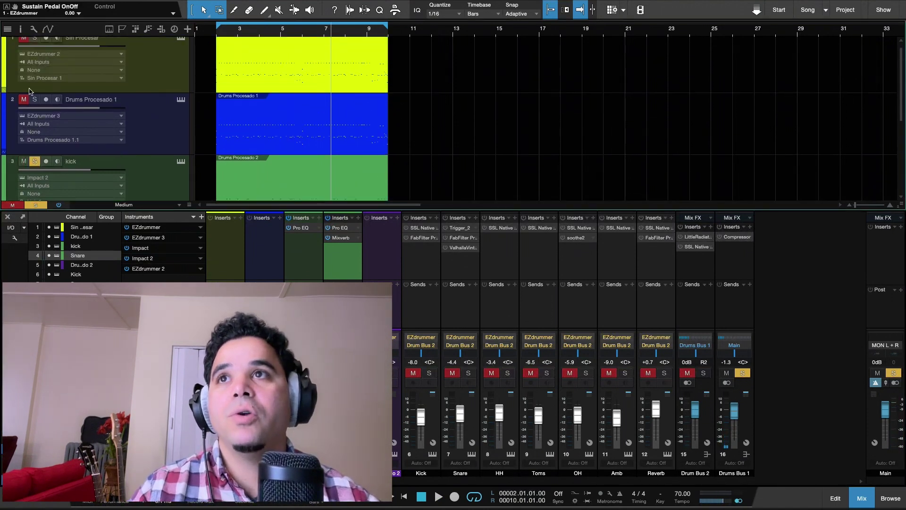
left_click(38, 99)
left_click(219, 32)
key("space")
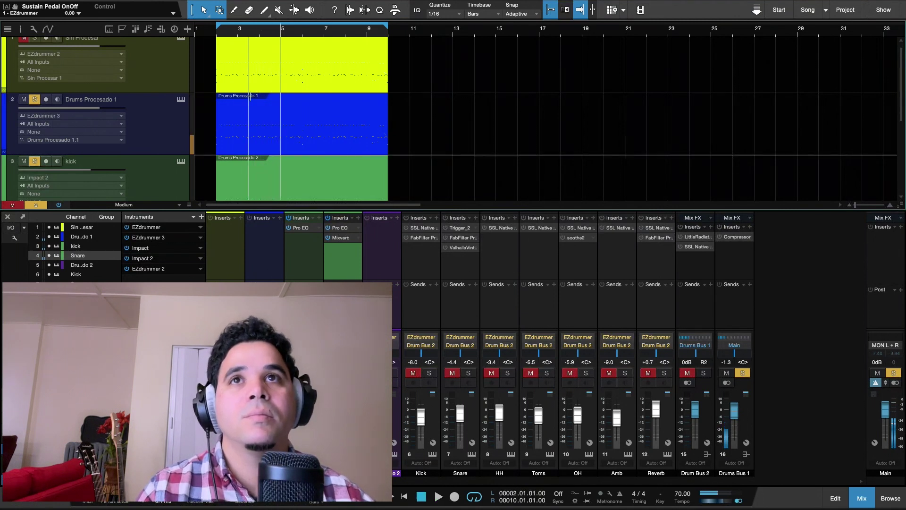
key("space")
left_click(215, 33)
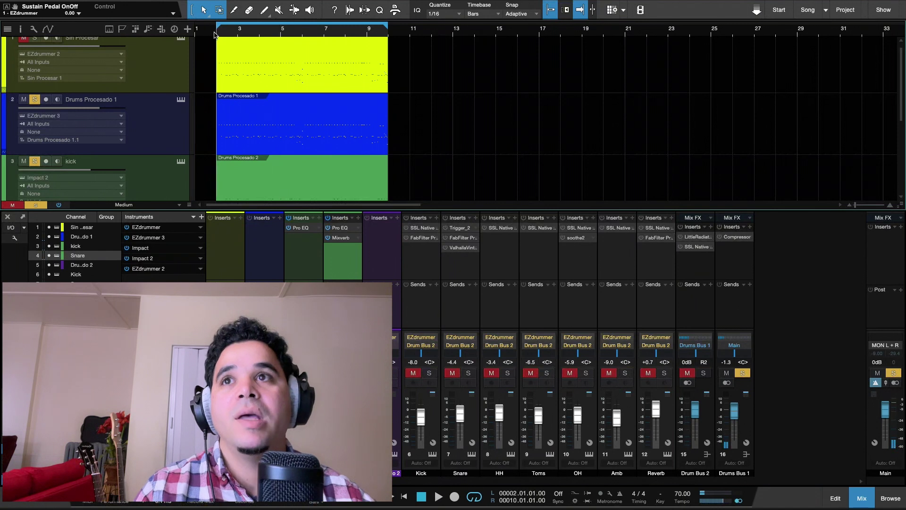
Clear the solos on the layered drum tracks, solo Sin Procesar, and play it on its own for comparison.
left_click(159, 141)
scroll(160, 141, "up", 1)
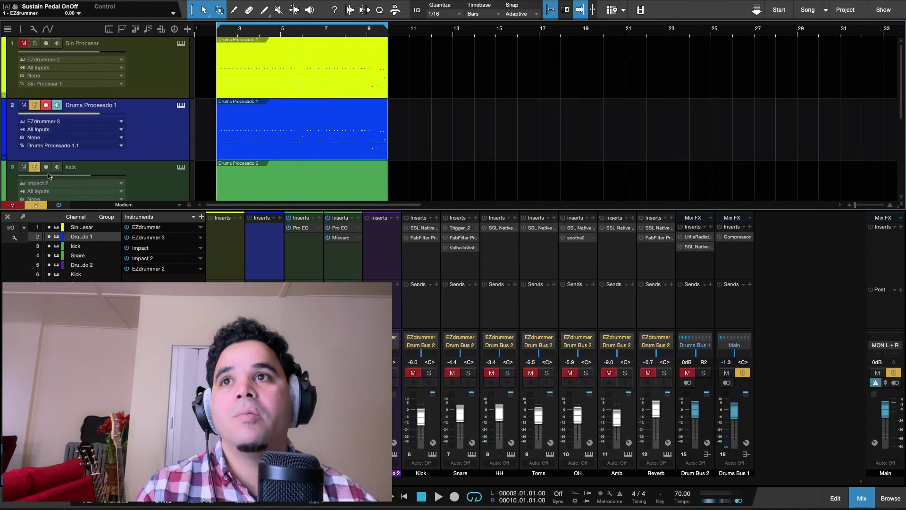
left_click(34, 206)
left_click(34, 43)
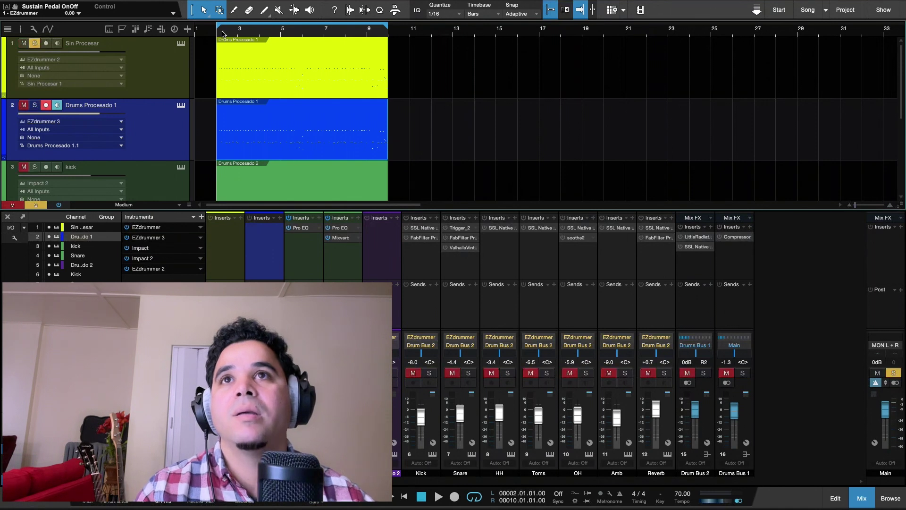
key("space")
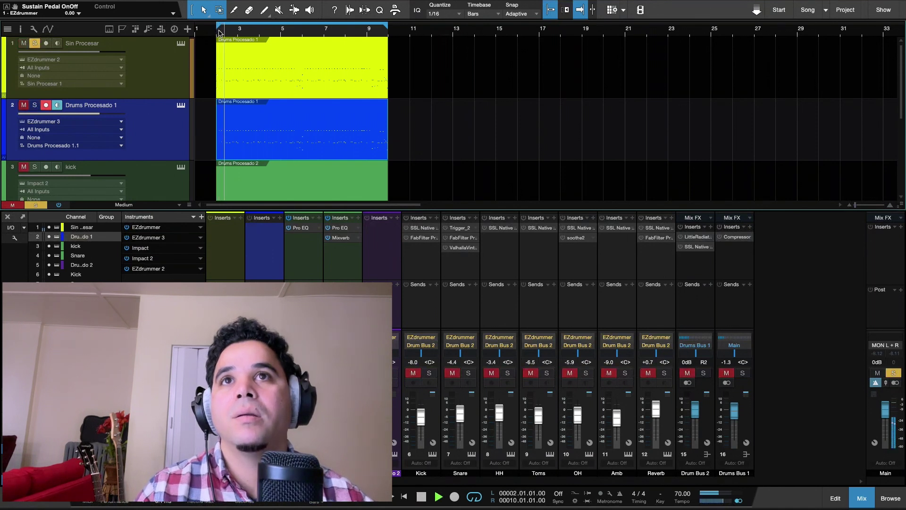
key("space")
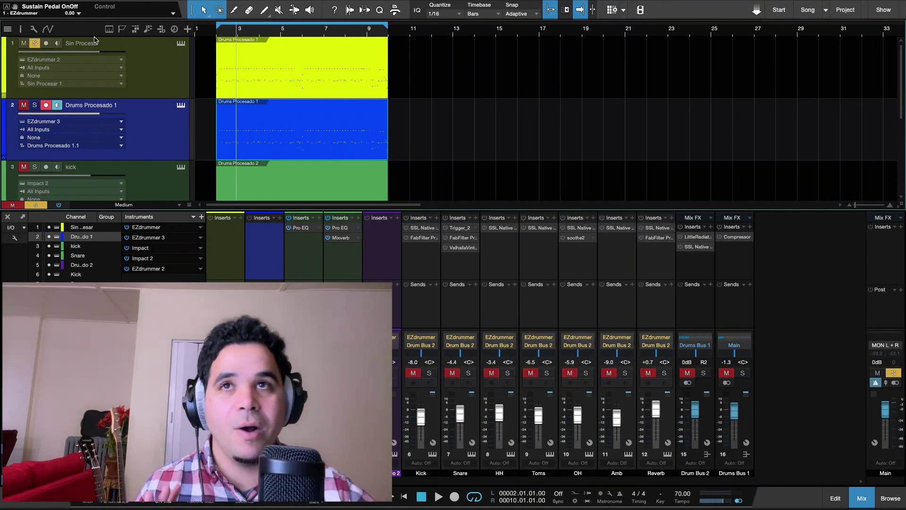
Turn off the solo on Sin Procesar and bring the Drums Procesado 1, kick and Snare tracks into view.
left_click(34, 43)
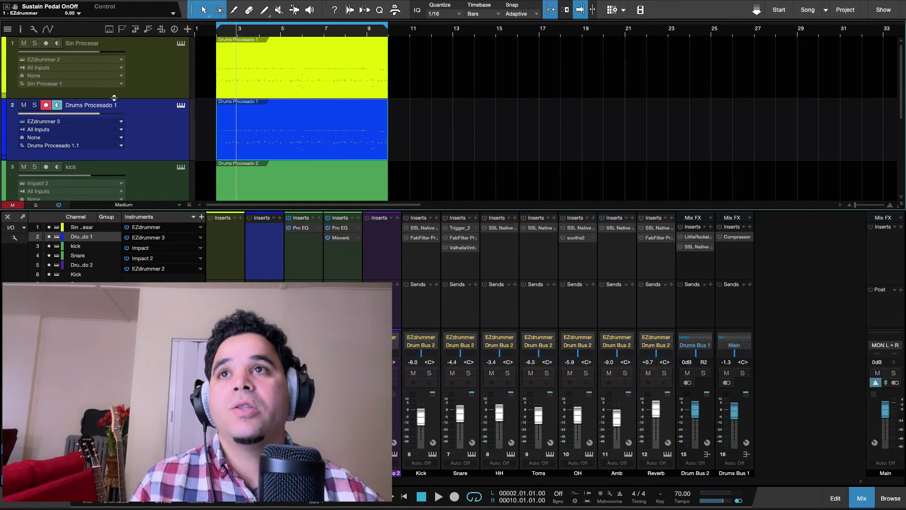
scroll(126, 134, "down", 3)
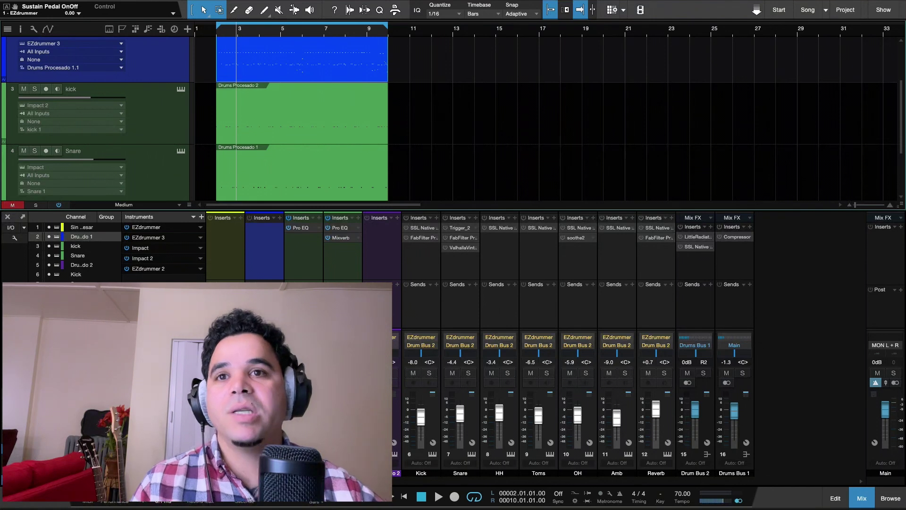
scroll(302, 118, "up", 1)
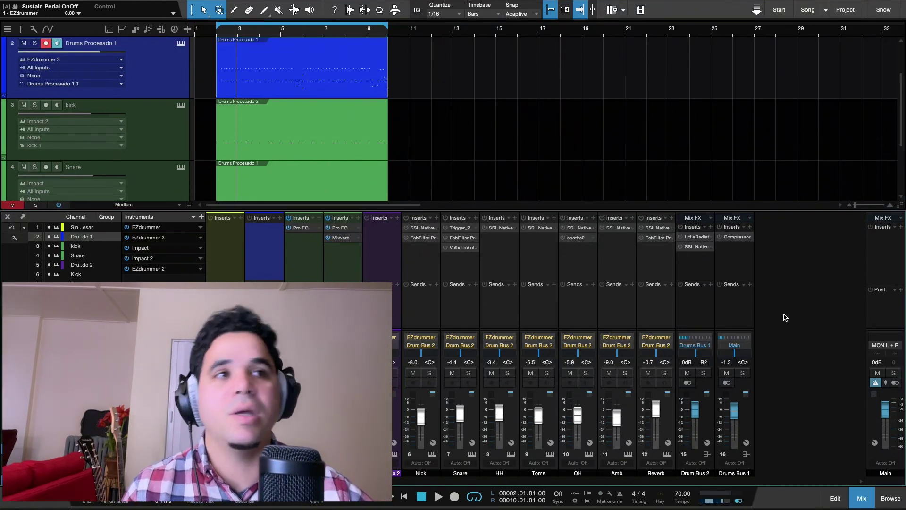
Open the Compressor on Drums Bus 1 with it enabled, and set its Threshold to -14.04 dB.
left_click(725, 319)
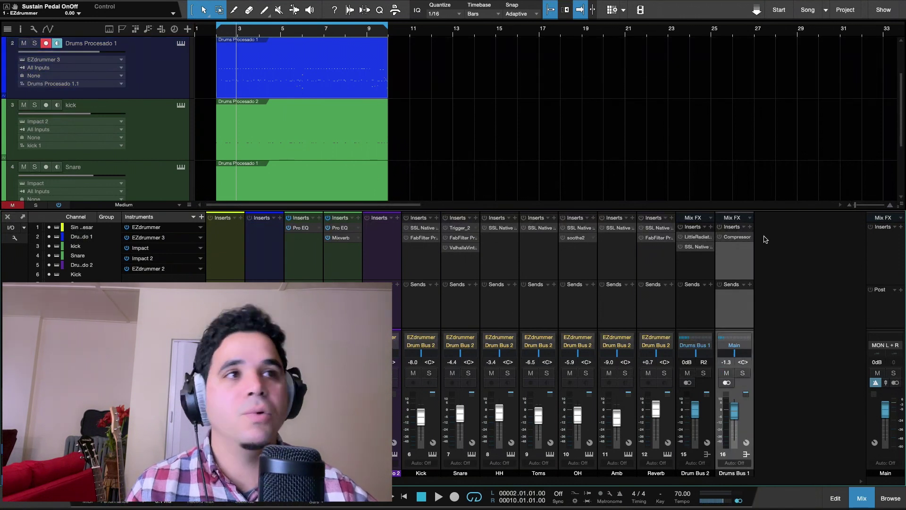
double_click(730, 237)
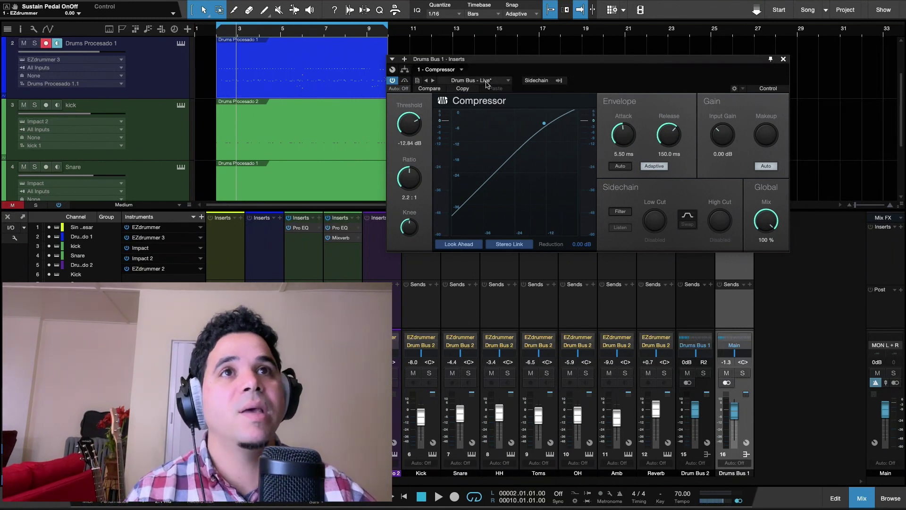
left_click_drag(580, 63, 565, 64)
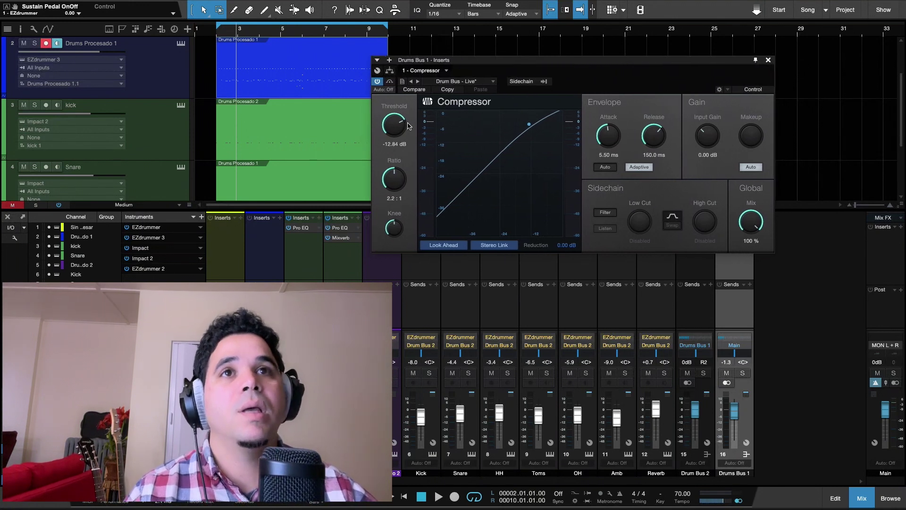
left_click_drag(403, 123, 404, 127)
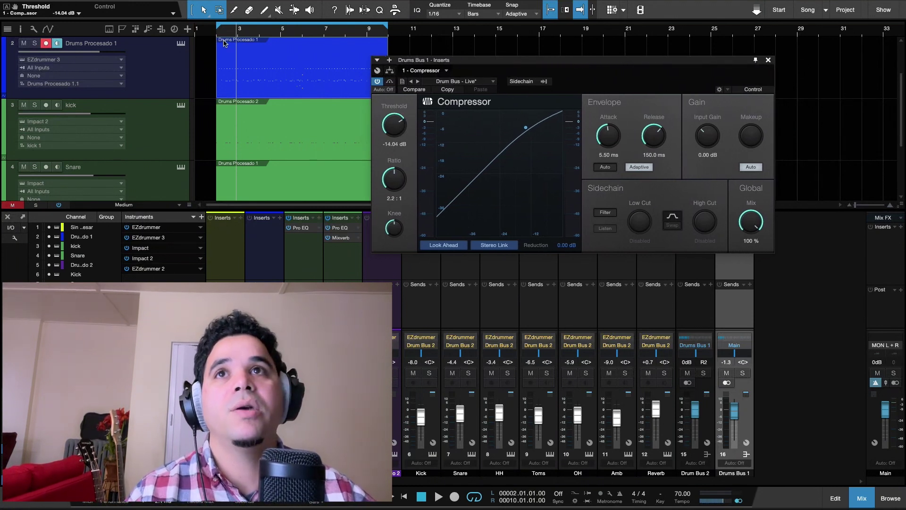
Play the drums while bypassing and re-enabling the Drums Bus 1 Compressor to compare the sound, and close its window.
key("space")
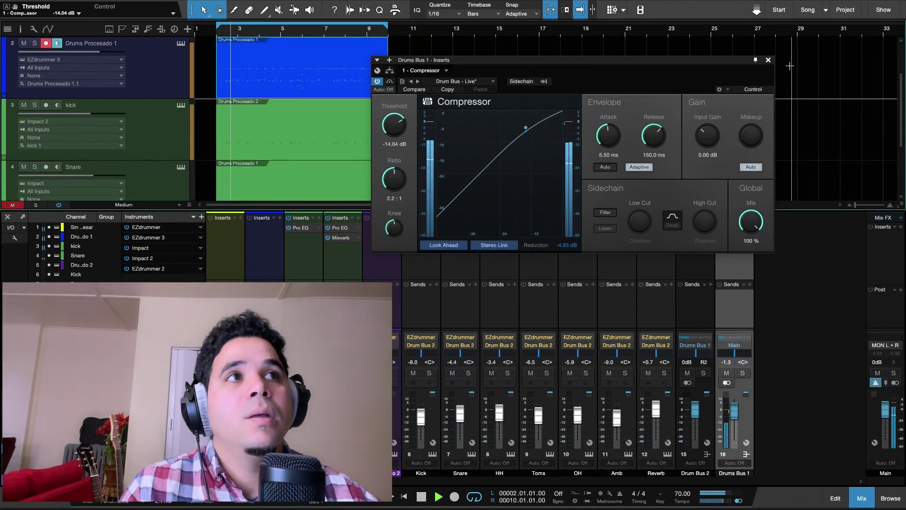
left_click(380, 82)
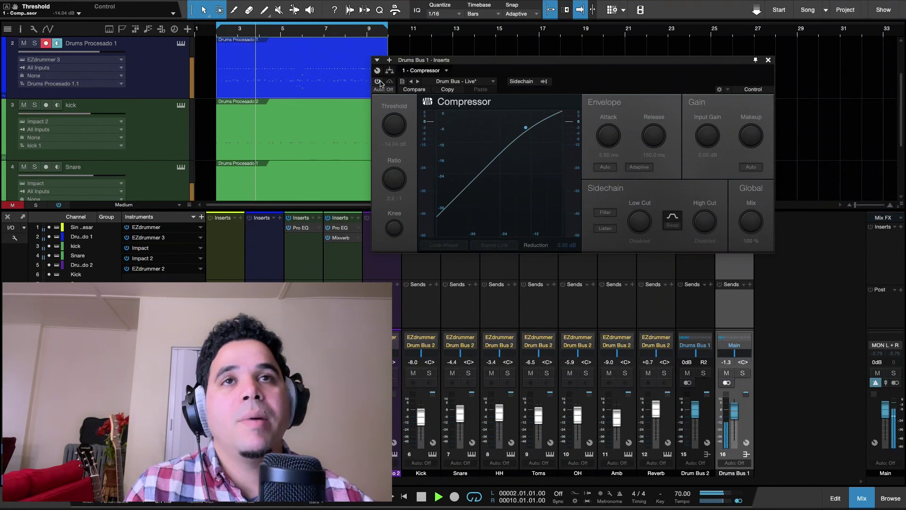
left_click(379, 82)
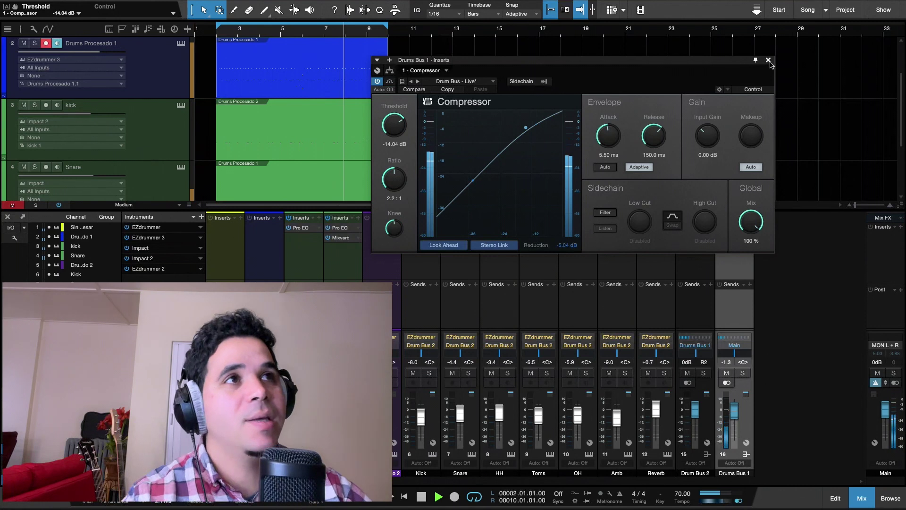
key("space")
key("space")
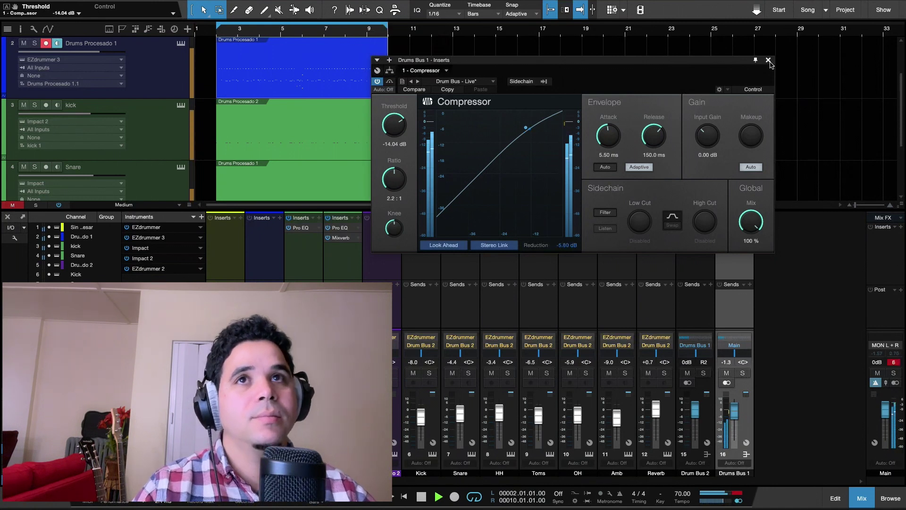
key("space")
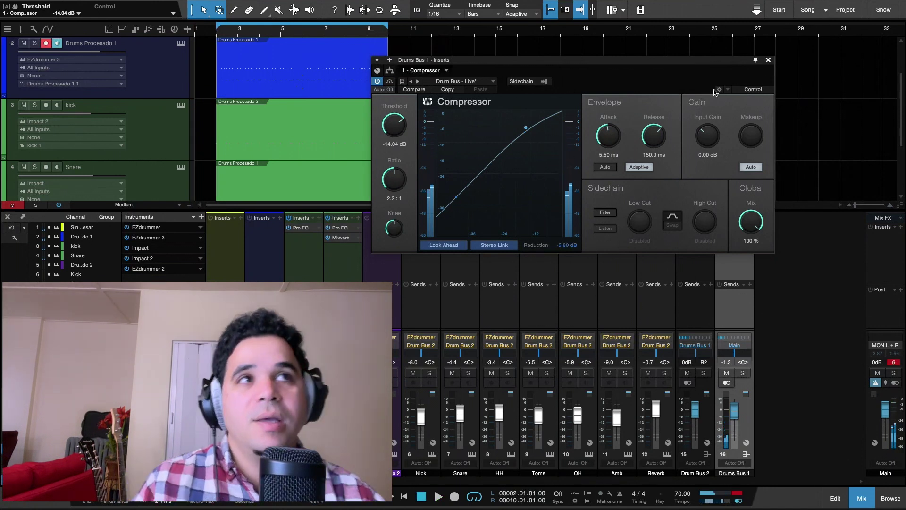
left_click(768, 60)
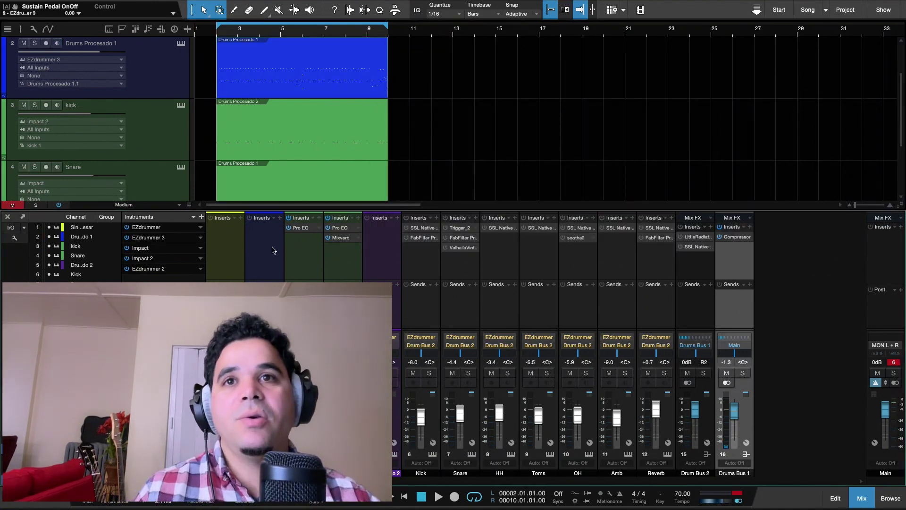
Select the Sin Procesar, kick and Snare channels in turn to review the layers of the drum sound.
left_click(225, 246)
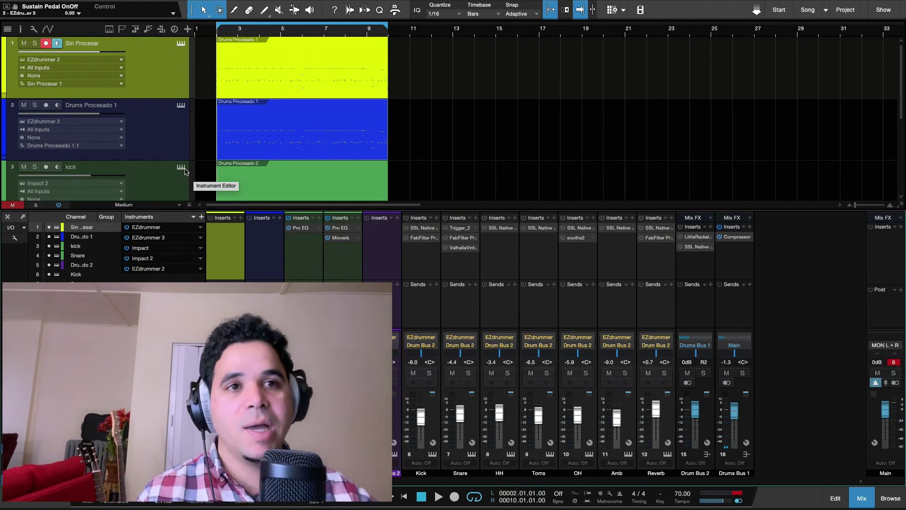
left_click(319, 257)
left_click(346, 265)
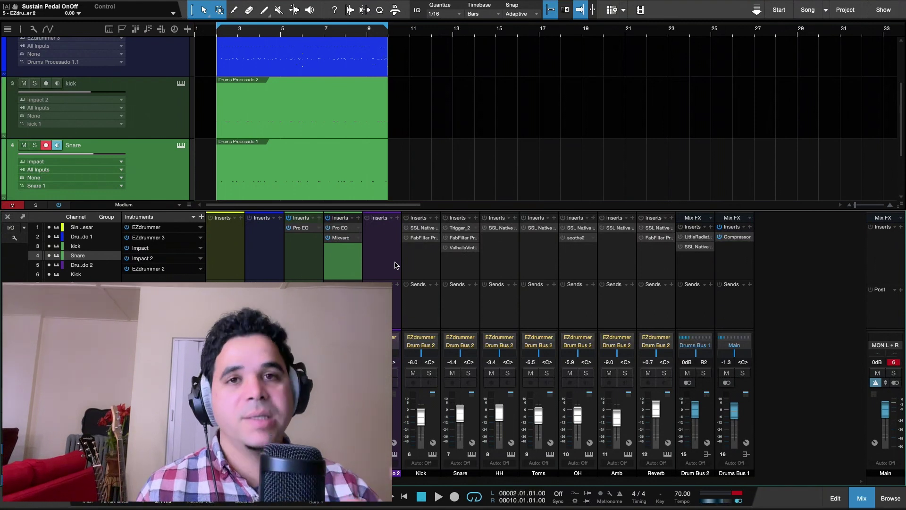
scroll(171, 124, "up", 3)
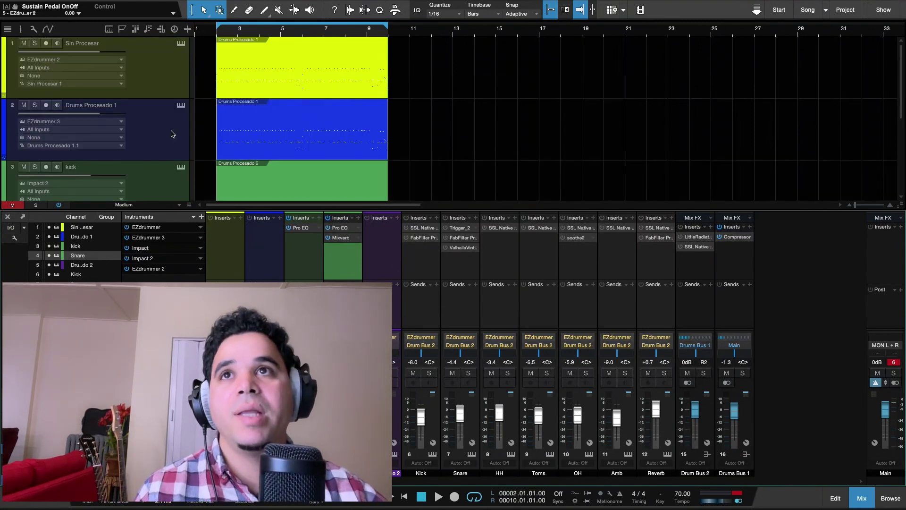
Open the EZdrummer instrument of Drums Procesado 1, view its mixer and drum kit pages, and close it.
left_click(181, 106)
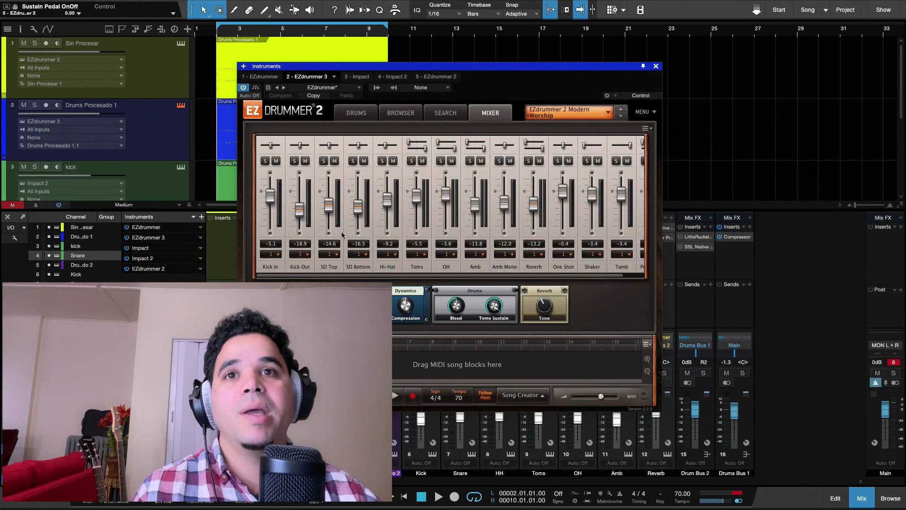
left_click(357, 113)
left_click(656, 66)
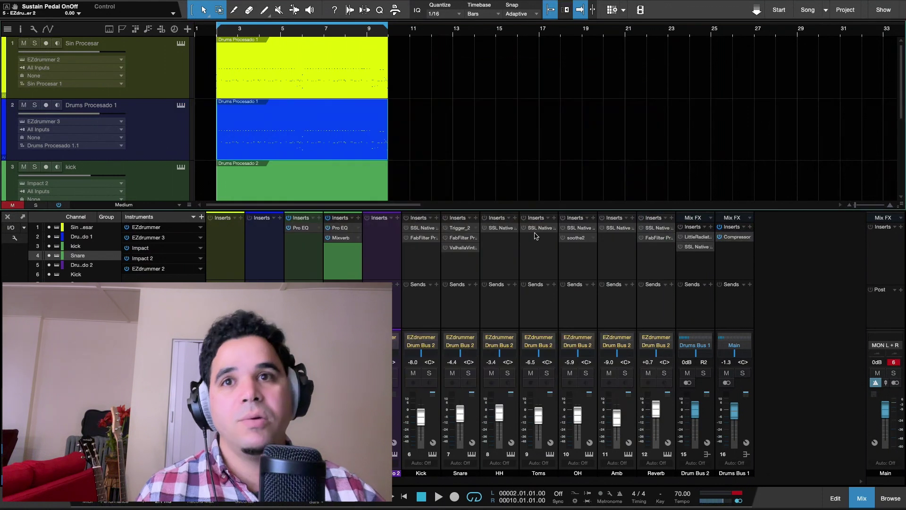
Solo Drums Procesado 2 together with its separate output channels from Kick to Reverb, and play it.
left_click(94, 114)
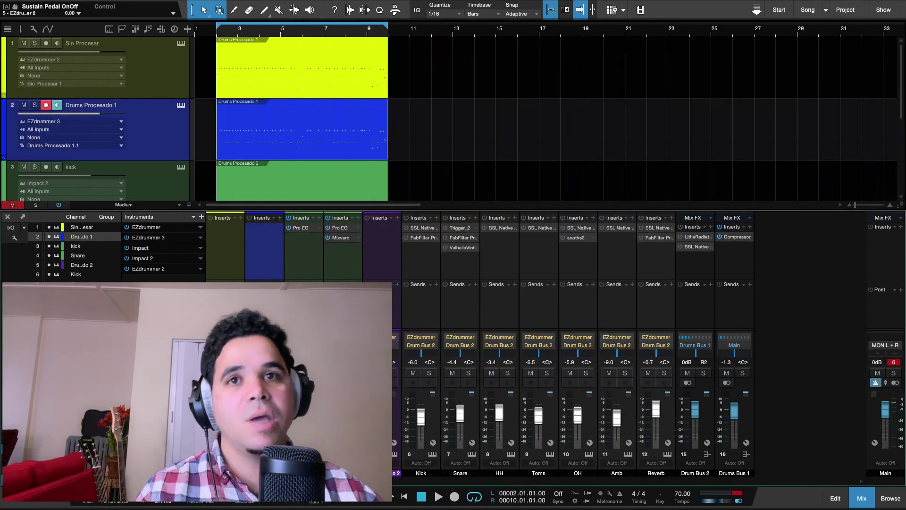
key("Down")
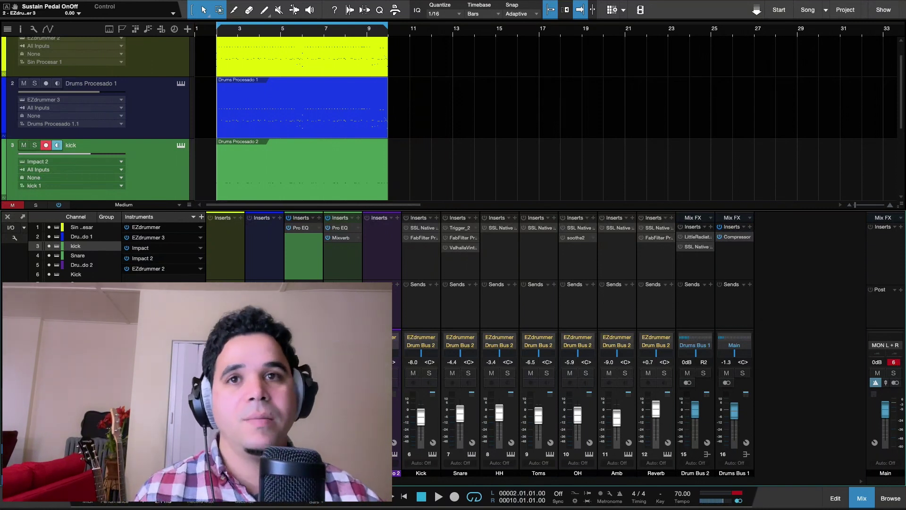
key("Down")
key("Down")
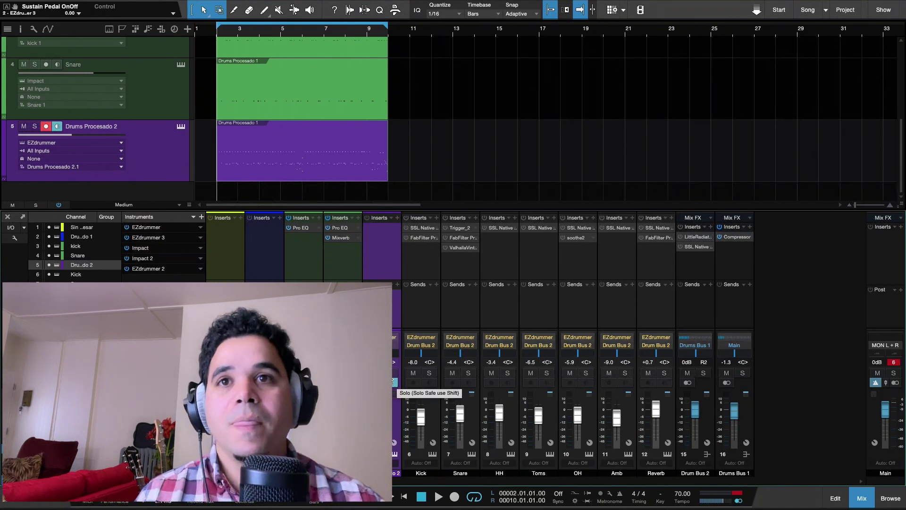
key("s")
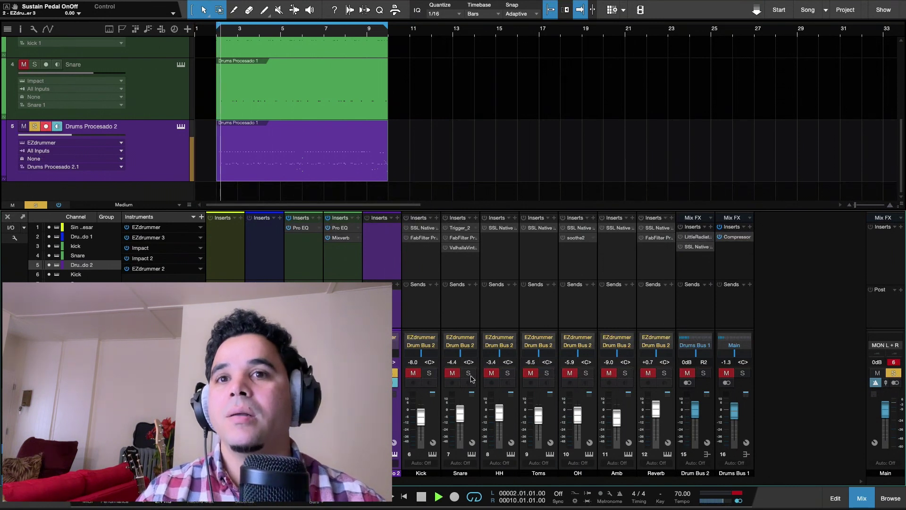
key("space")
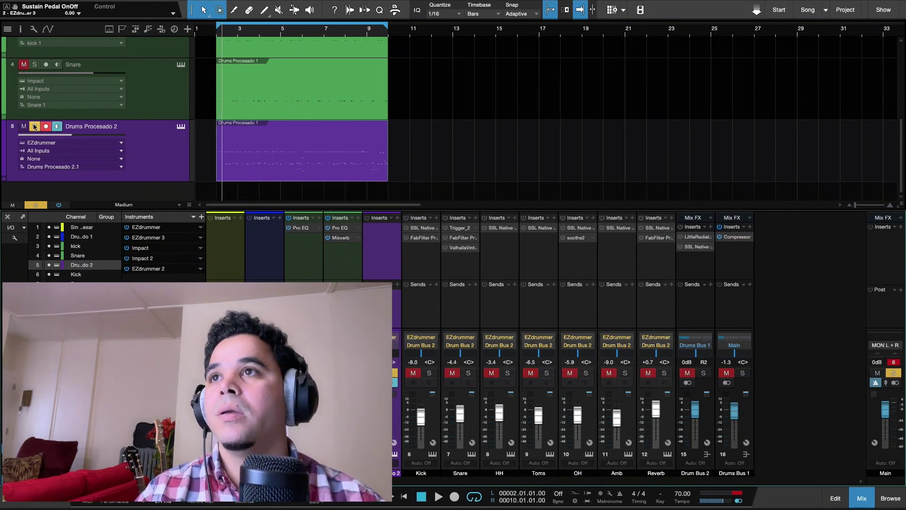
left_click(34, 126)
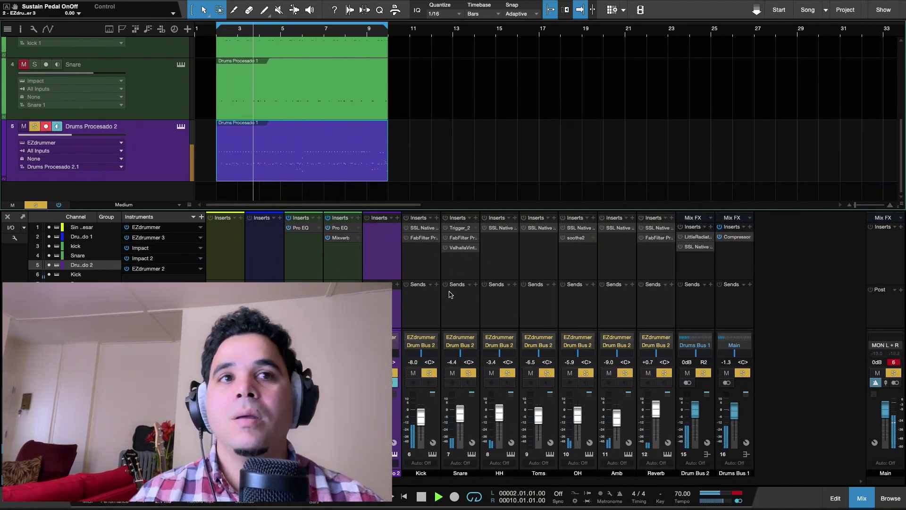
key("space")
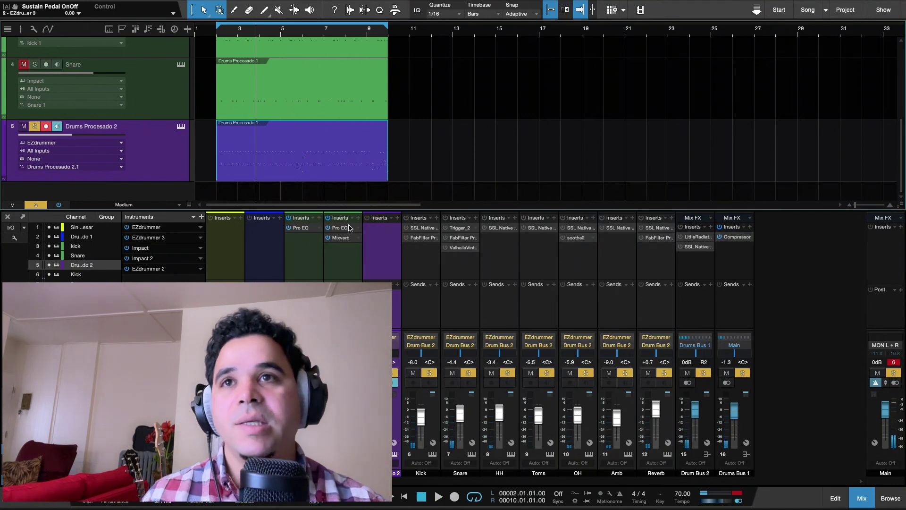
Open the EZdrummer instrument of Drums Procesado 2 and review its list of activated outputs from EZ1 to EZ10.
left_click(181, 126)
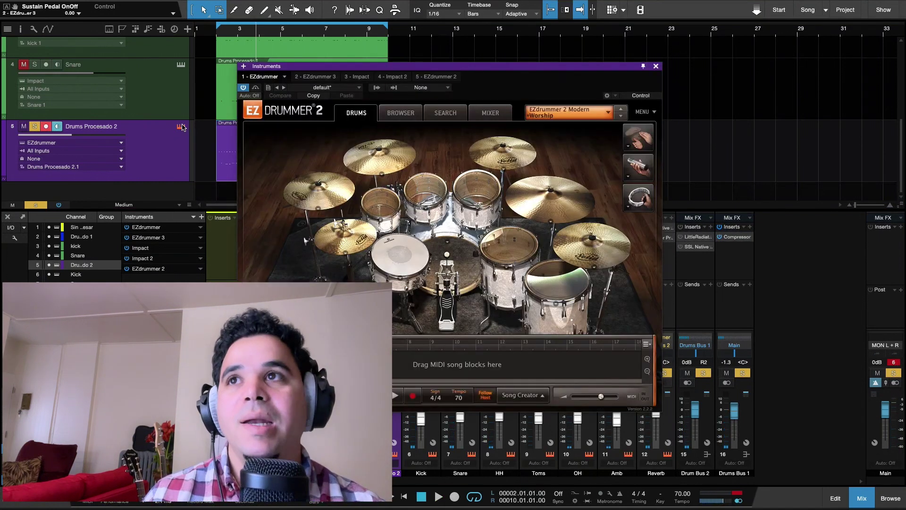
left_click(377, 88)
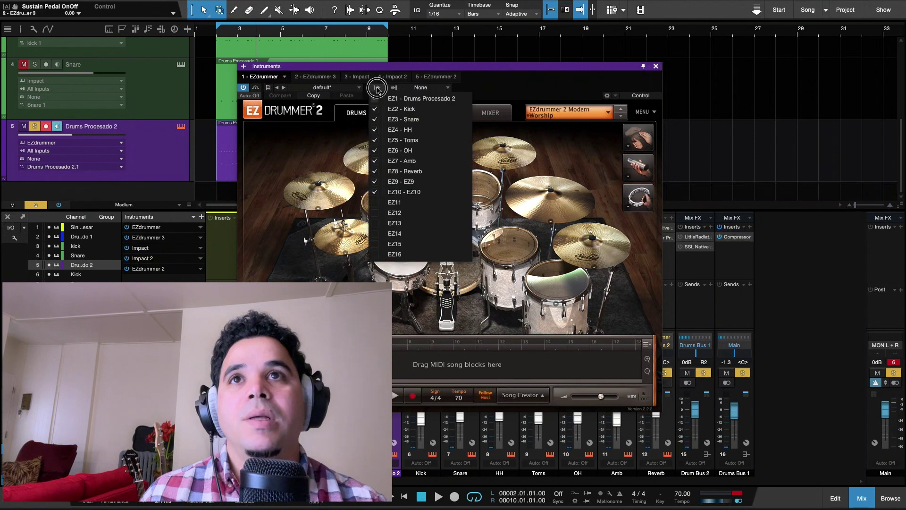
left_click(376, 88)
left_click(377, 88)
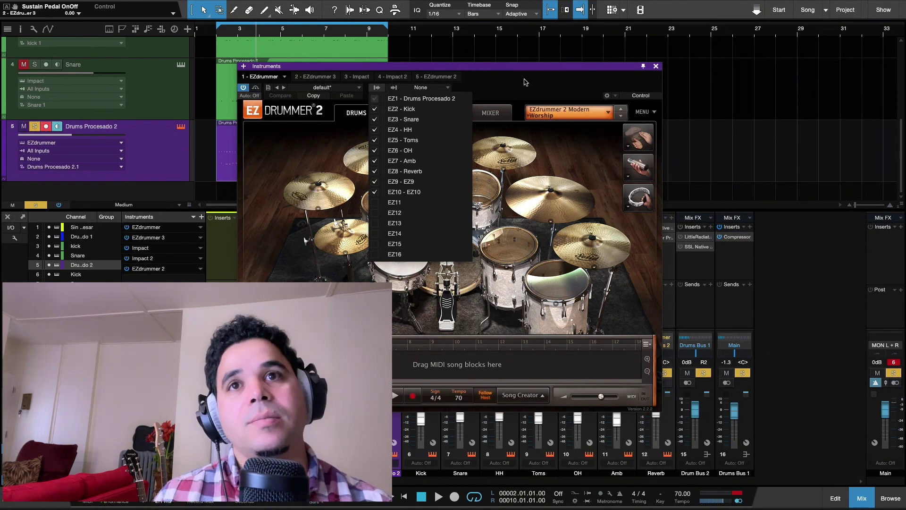
left_click(550, 71)
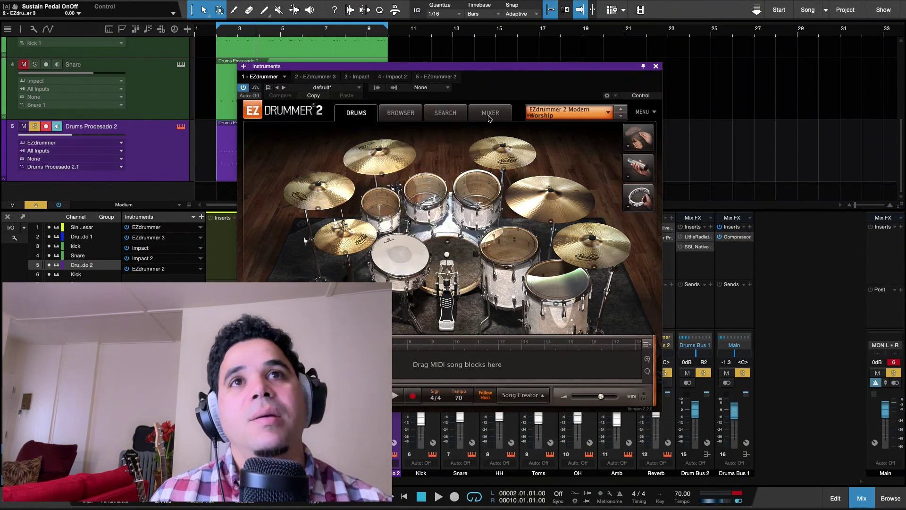
Review the output assignments in EZdrummer's mixer, keeping Kick In on Output 2, and close the instrument window.
left_click(485, 117)
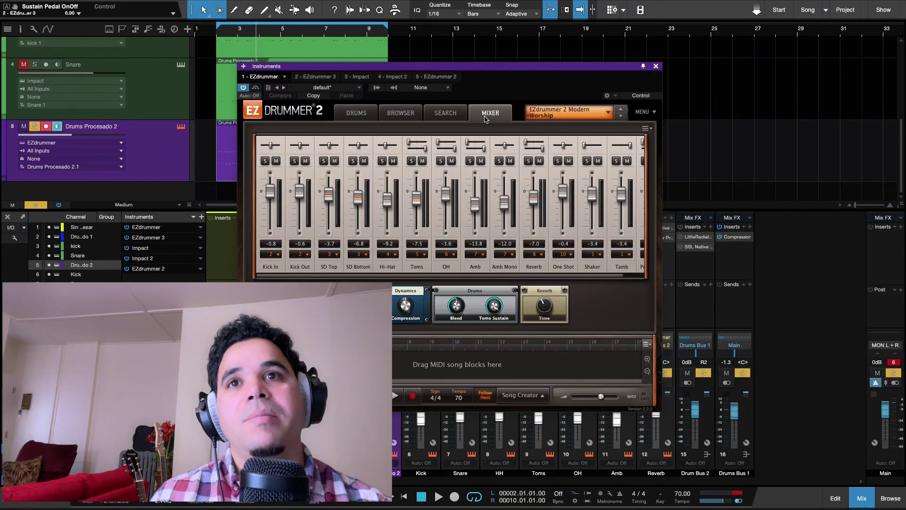
left_click(278, 255)
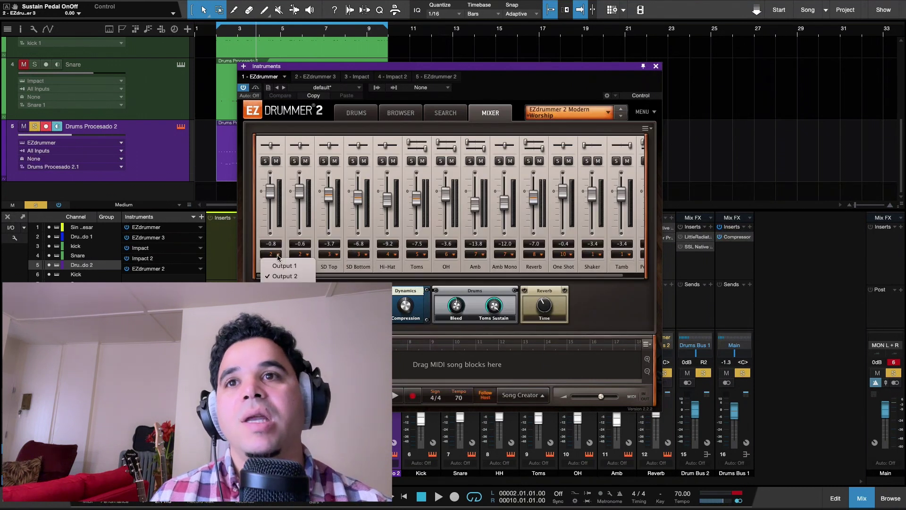
left_click(287, 277)
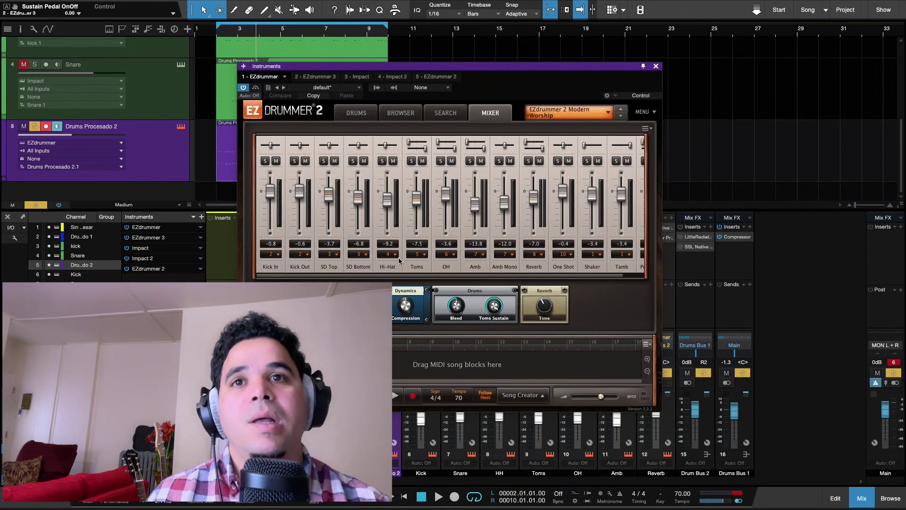
left_click(656, 66)
Select the separate EZdrummer output channels from Kick to Reverb in the mixer.
left_click(423, 262)
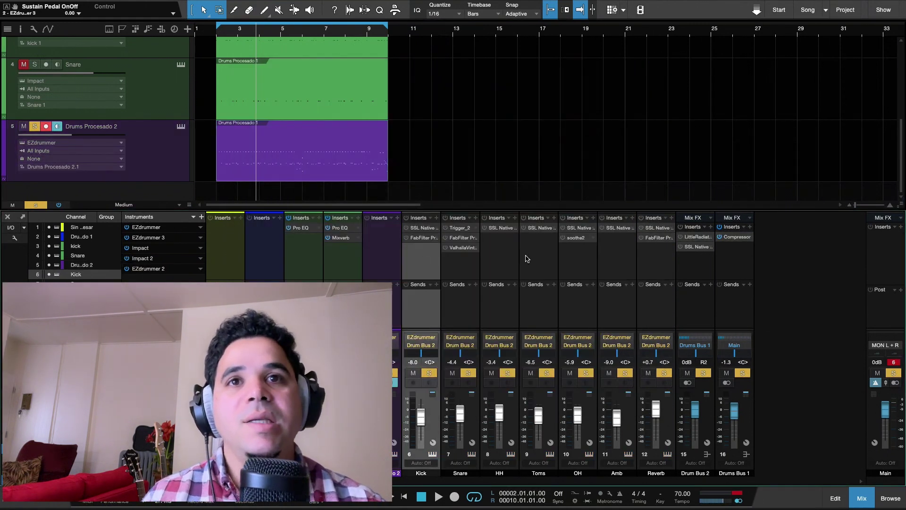
left_click(661, 268, "shift")
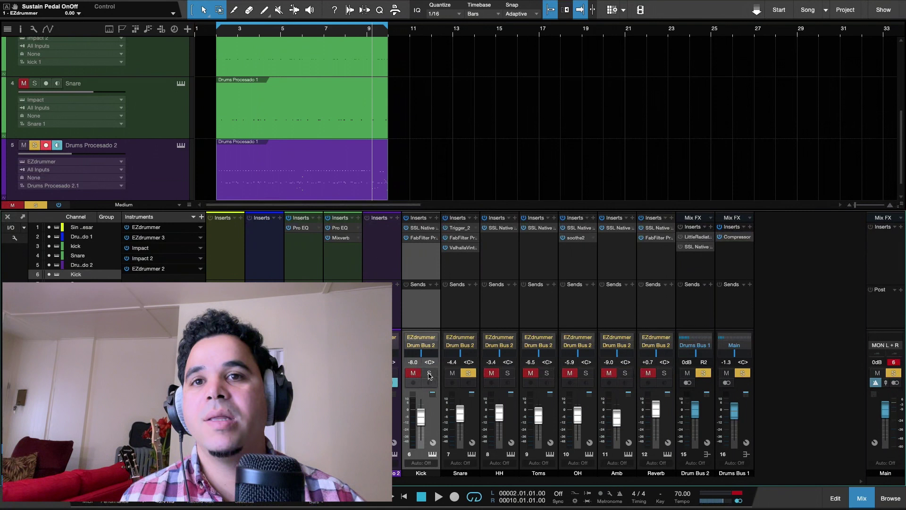
Solo only the Kick output channel and play it from the beginning of the drum clip.
left_click(428, 372, "ctrl")
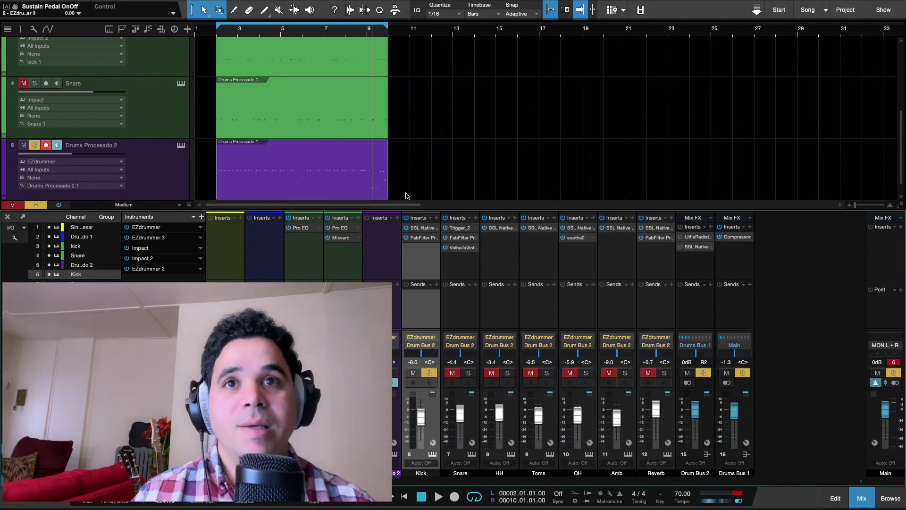
left_click(214, 34)
key("space")
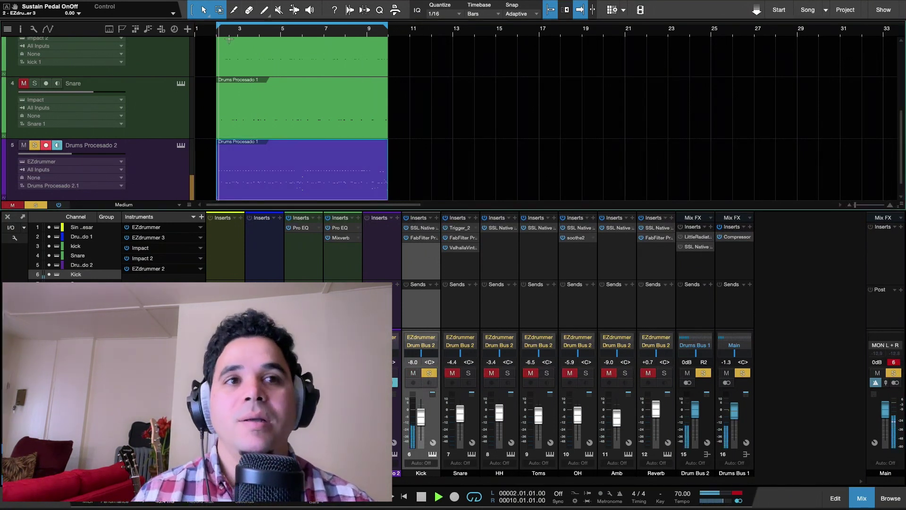
key("space")
Bypass the Kick channel's inserts and play the kick to compare its unprocessed sound.
left_click(407, 220)
key("space")
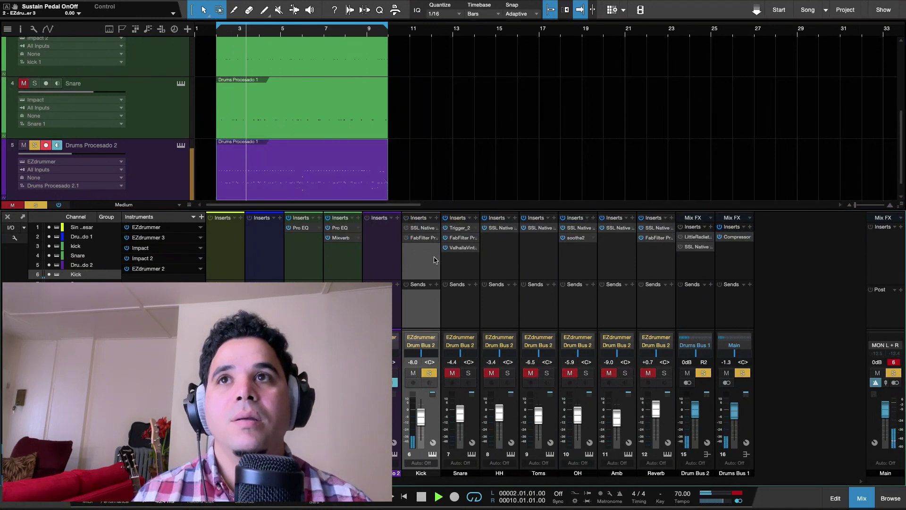
key("space")
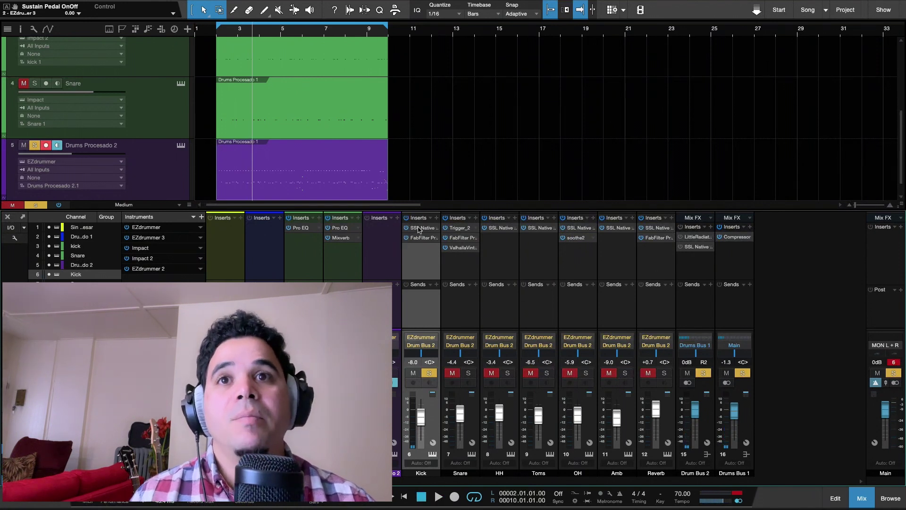
Open the Kick channel's SSL Native Channel Strip 2, examine its EQ and dynamics during playback, and close it.
left_click(418, 228)
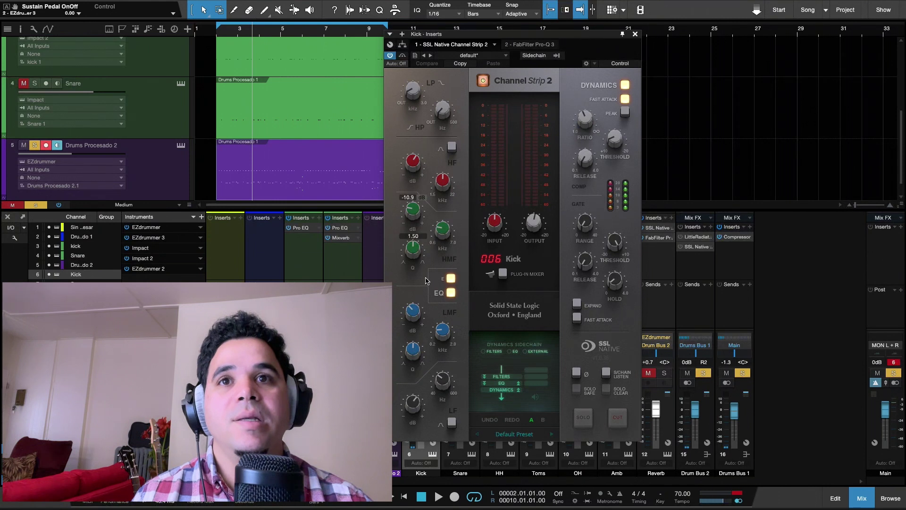
key("space")
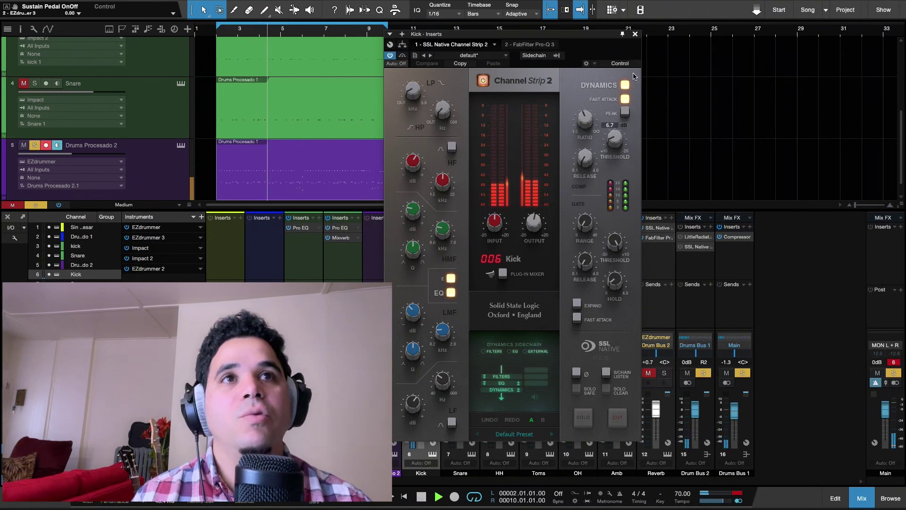
left_click(635, 35)
key("space")
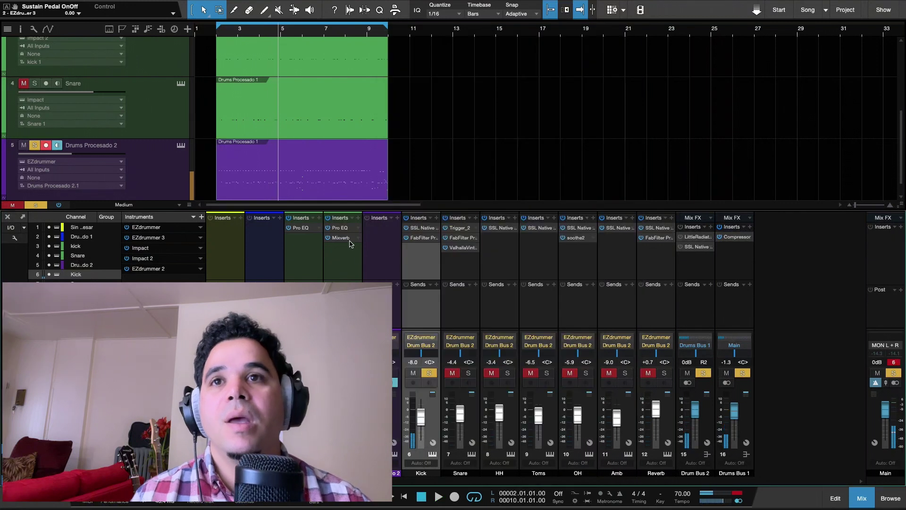
Open the Kick channel's FabFilter Pro-Q 3, examine its EQ curve during playback, and close it.
left_click(422, 239)
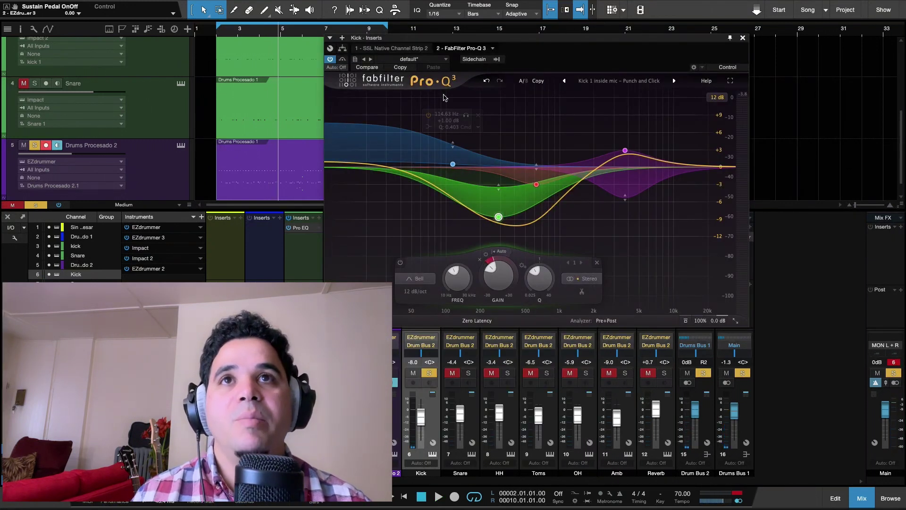
key("space")
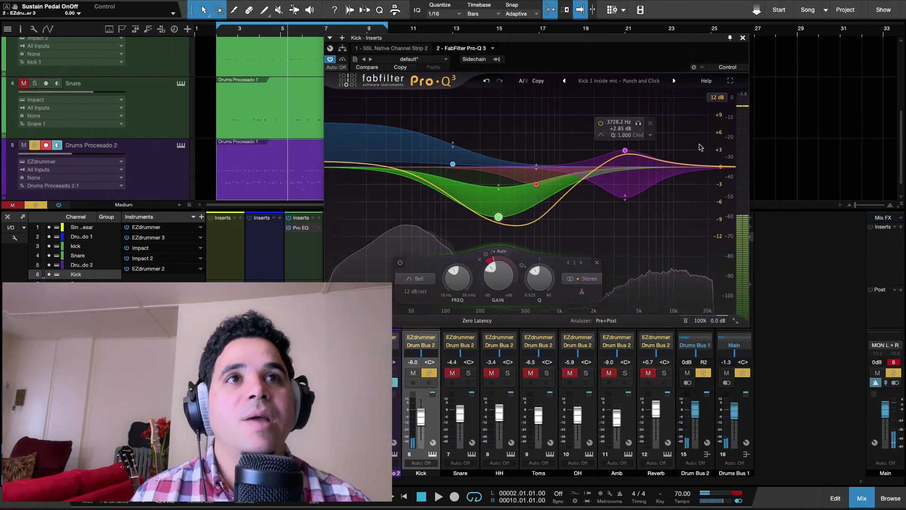
key("space")
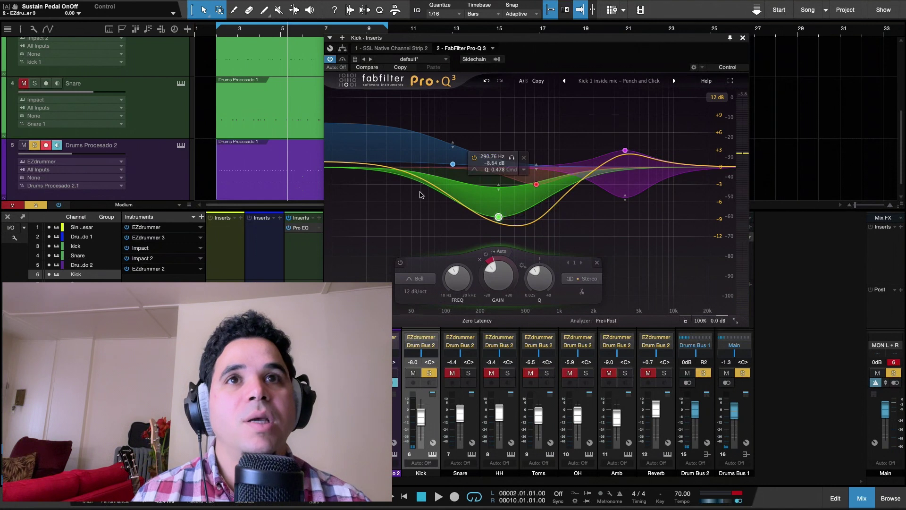
left_click(743, 38)
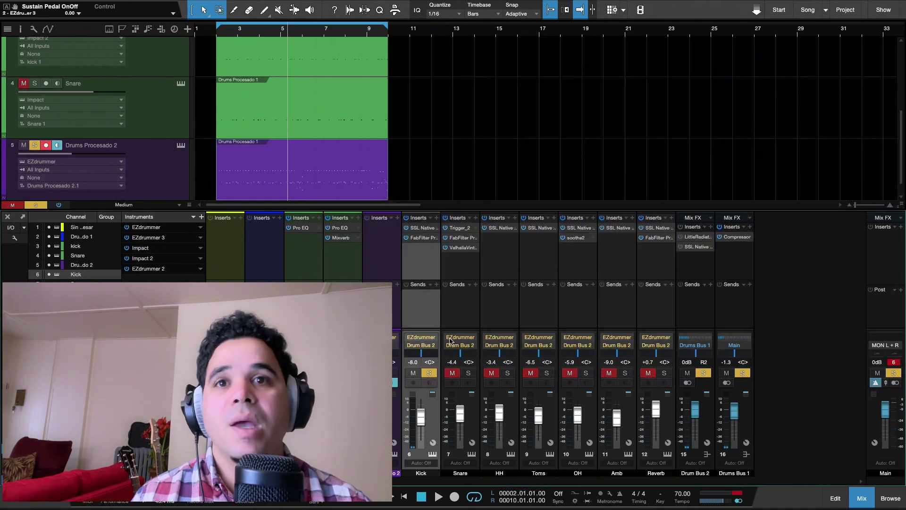
Turn off the Kick solo, unmute and solo the Snare output channel, and play the snare.
left_click(429, 373)
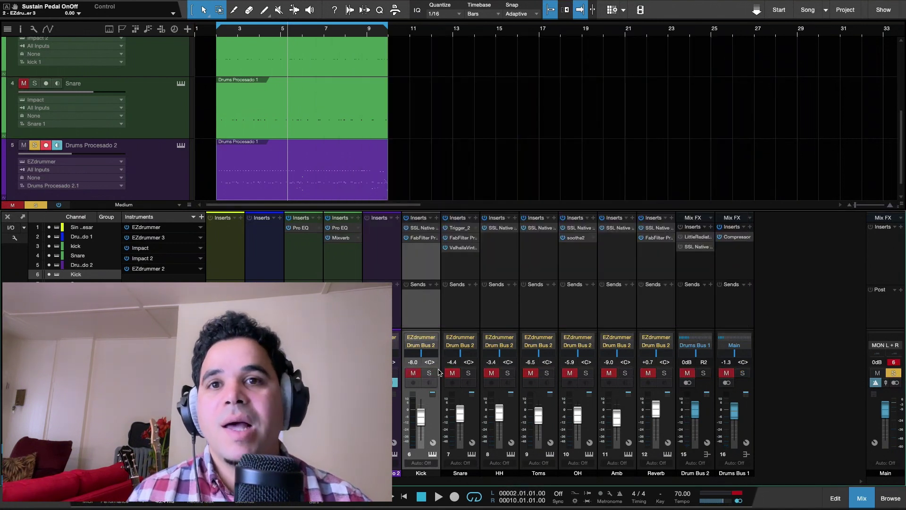
left_click(452, 372)
left_click(468, 373)
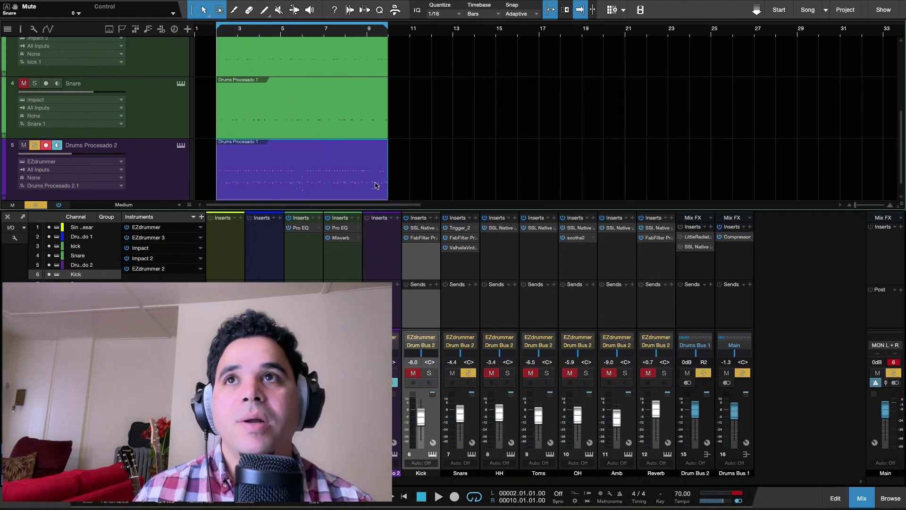
left_click(343, 162)
key("space")
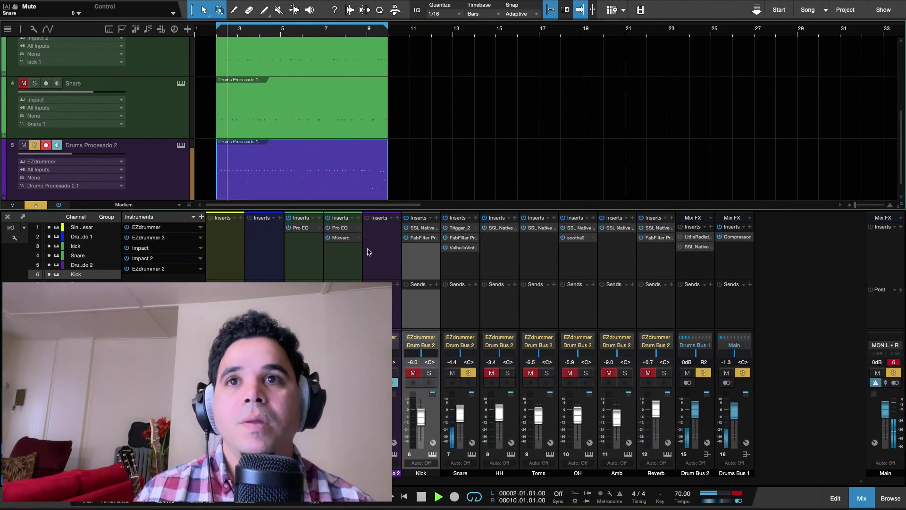
key("space")
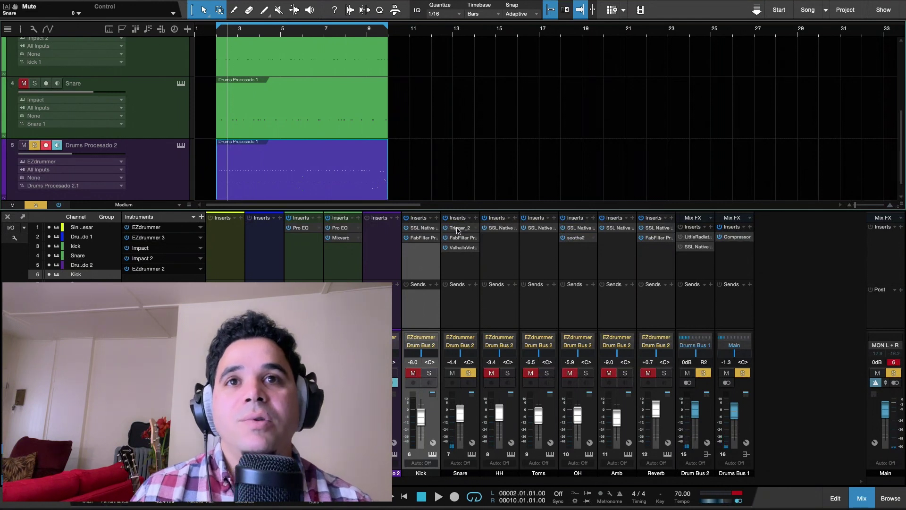
Open Trigger 2 on the Snare channel and look through its Browser, Triggering and Settings pages.
left_click(457, 229)
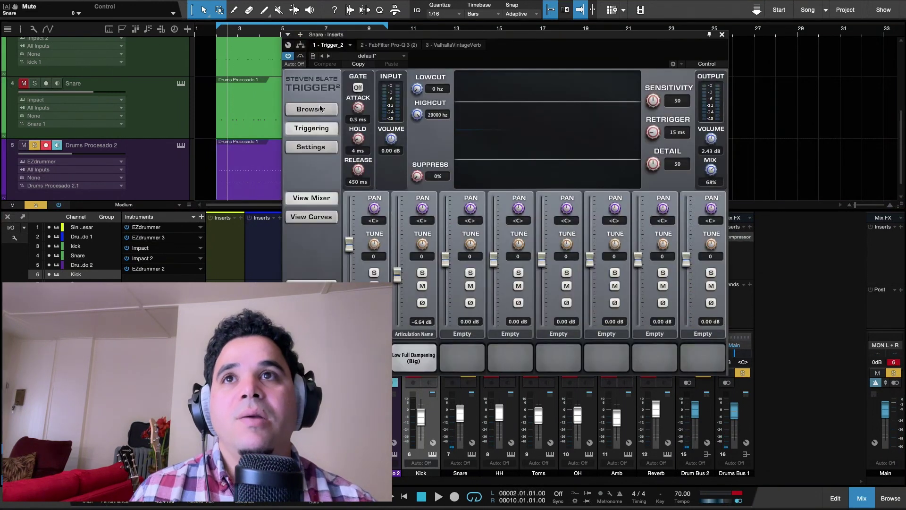
left_click(320, 109)
left_click(327, 131)
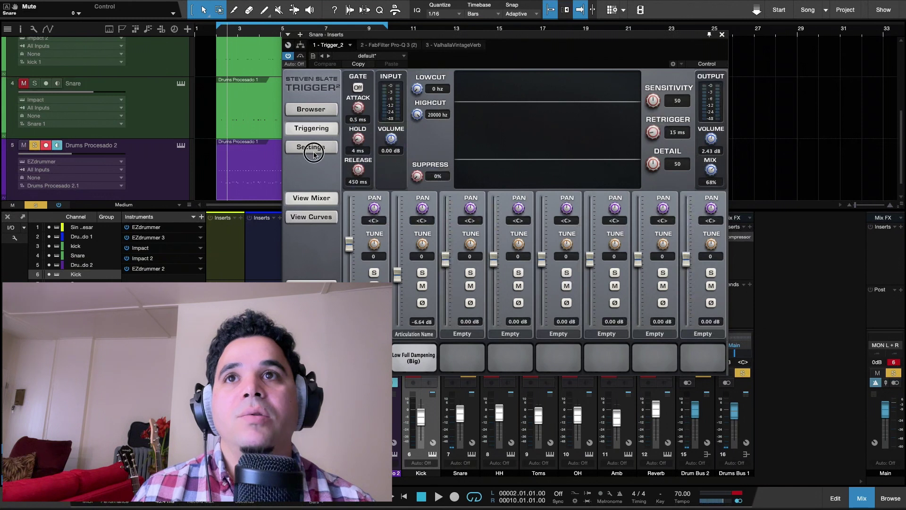
left_click(313, 147)
left_click(316, 110)
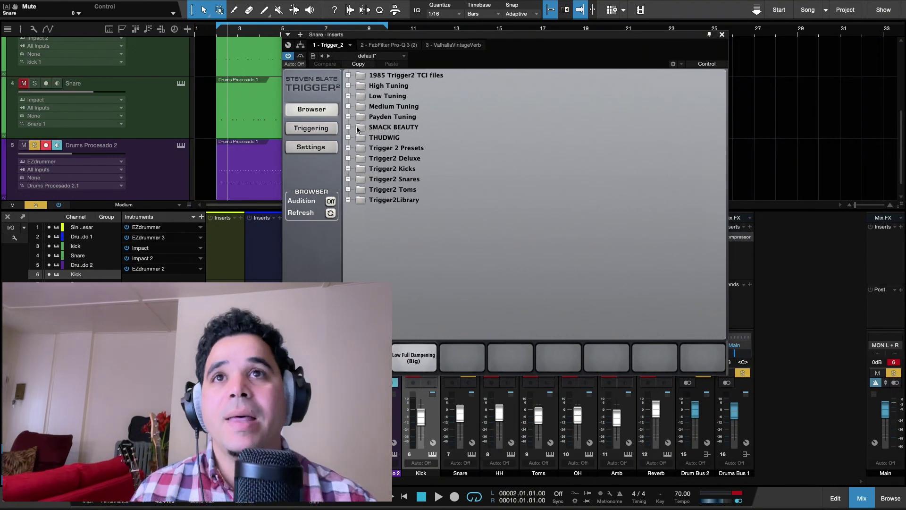
left_click(314, 130)
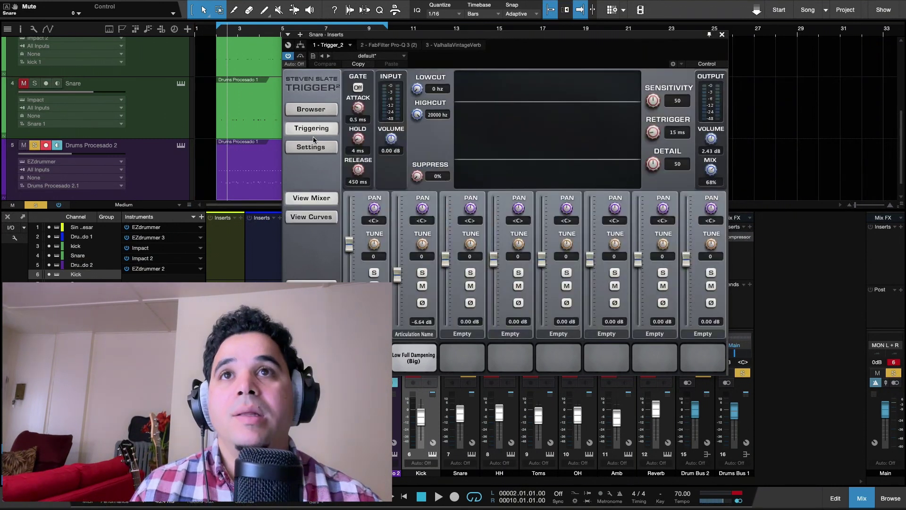
left_click(313, 143)
left_click(318, 130)
left_click(320, 112)
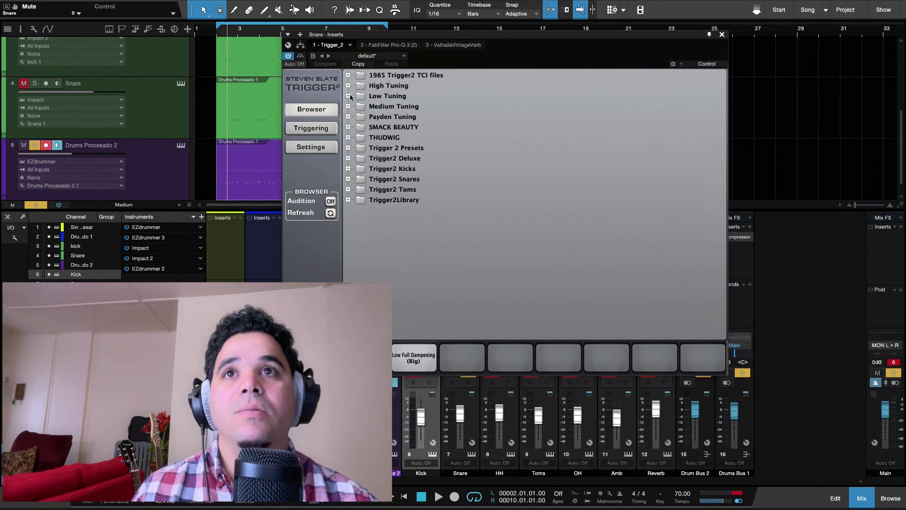
left_click(318, 130)
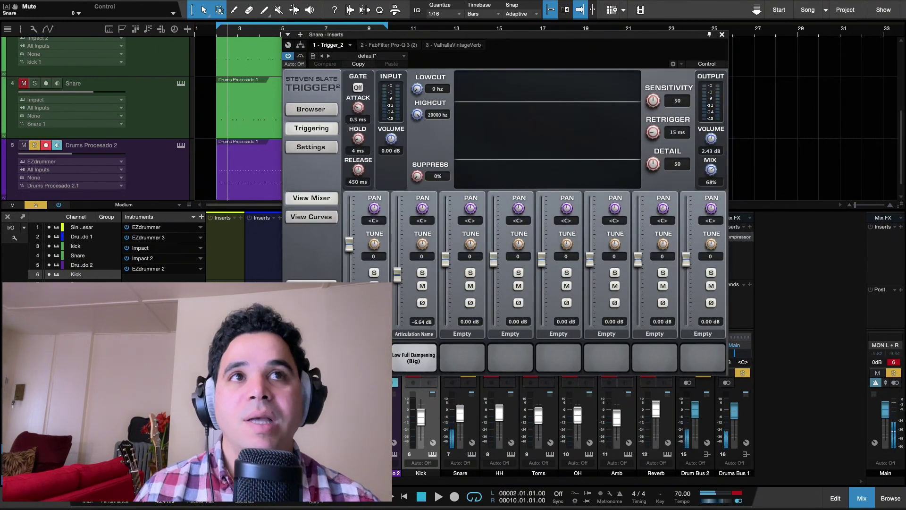
Audition the Low Full Dampening (Big) sample, set its channel volume to -6.95 dB, and close Trigger 2.
left_click(413, 358)
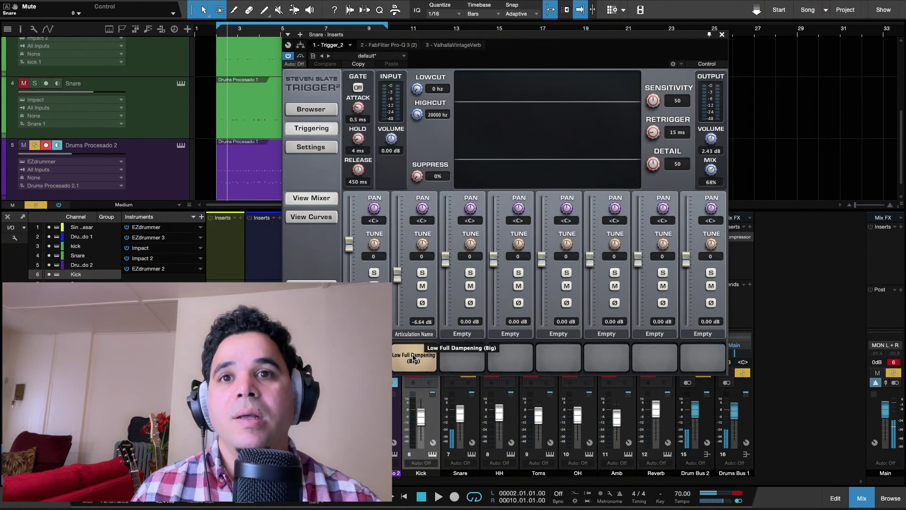
left_click_drag(398, 275, 398, 280)
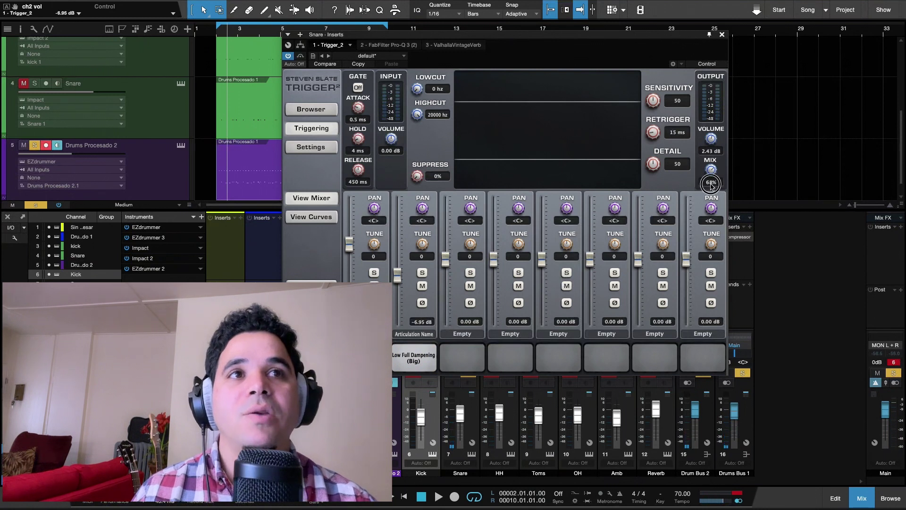
left_click(721, 35)
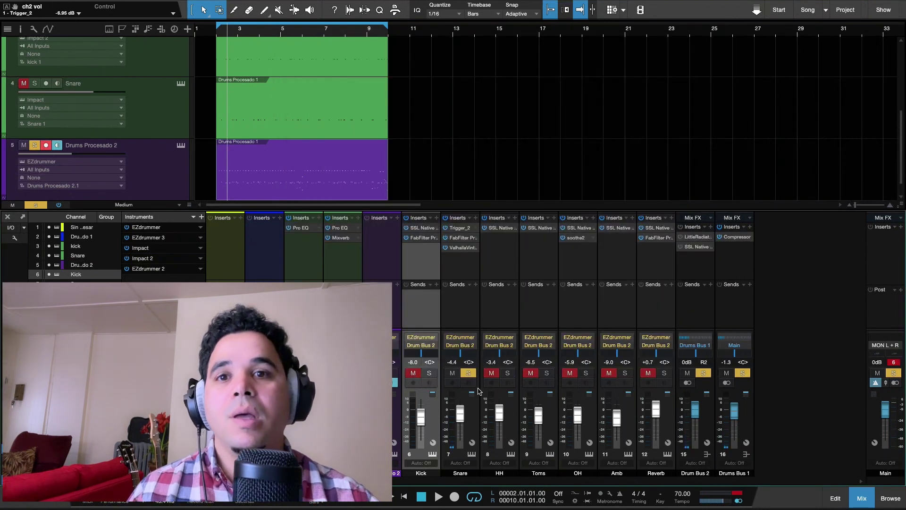
Examine the Snare channel's FabFilter Pro-Q 3 curve during playback and its ValhallaVintageVerb settings, closing each plug-in.
left_click(457, 238)
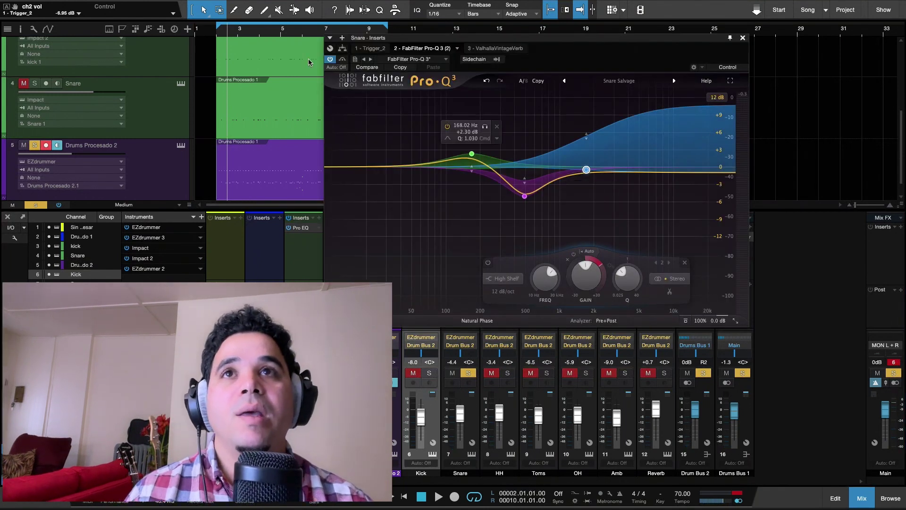
key("space")
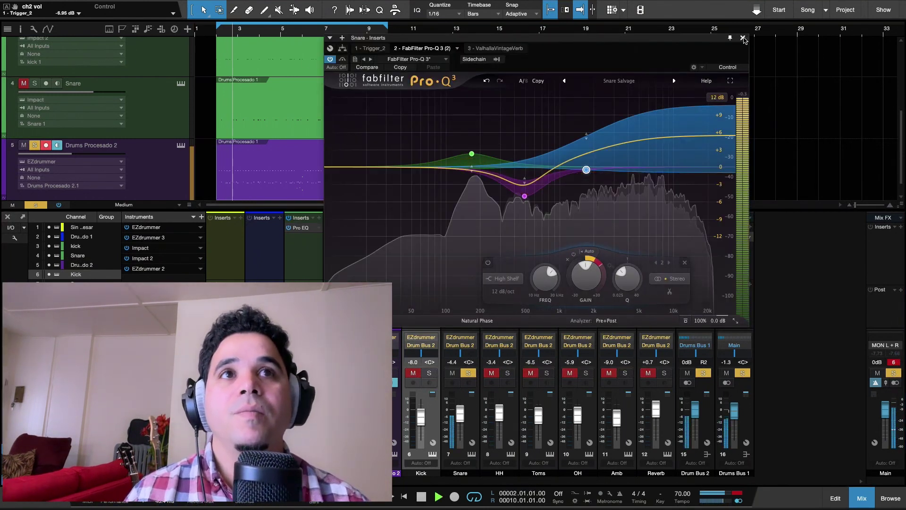
left_click(741, 38)
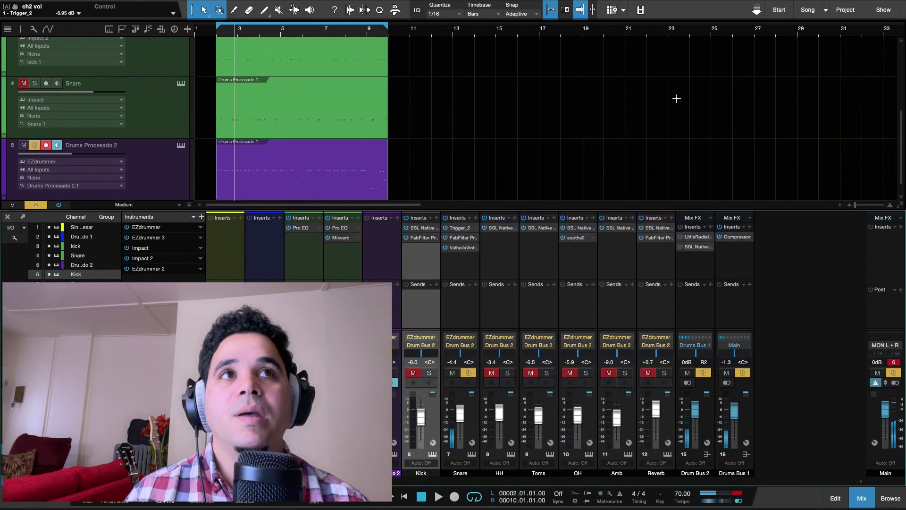
left_click(462, 248)
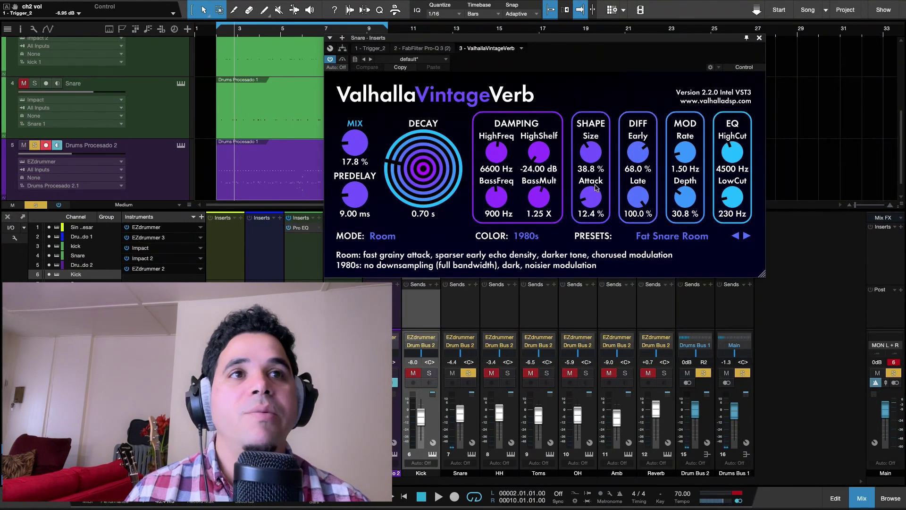
left_click(759, 38)
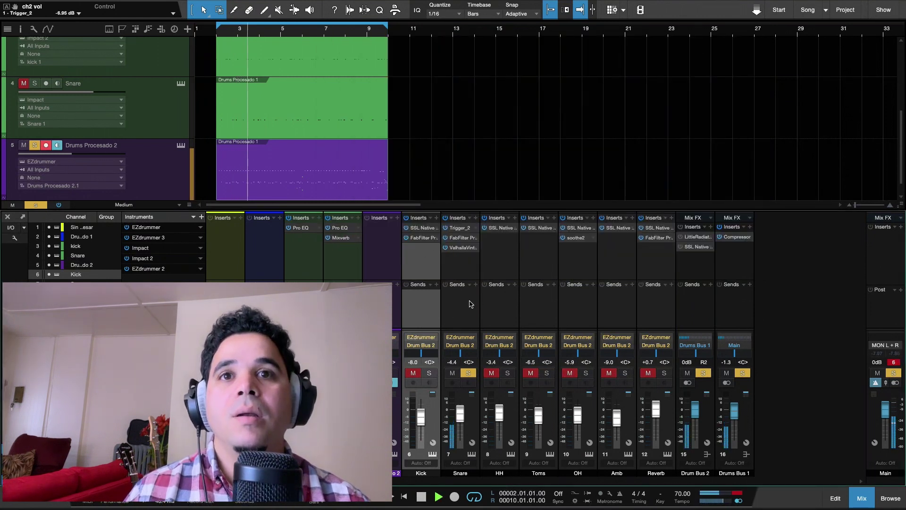
Play the soloed snare with all its insert plug-ins bypassed, and replay it with them re-enabled to compare the sound.
key("space")
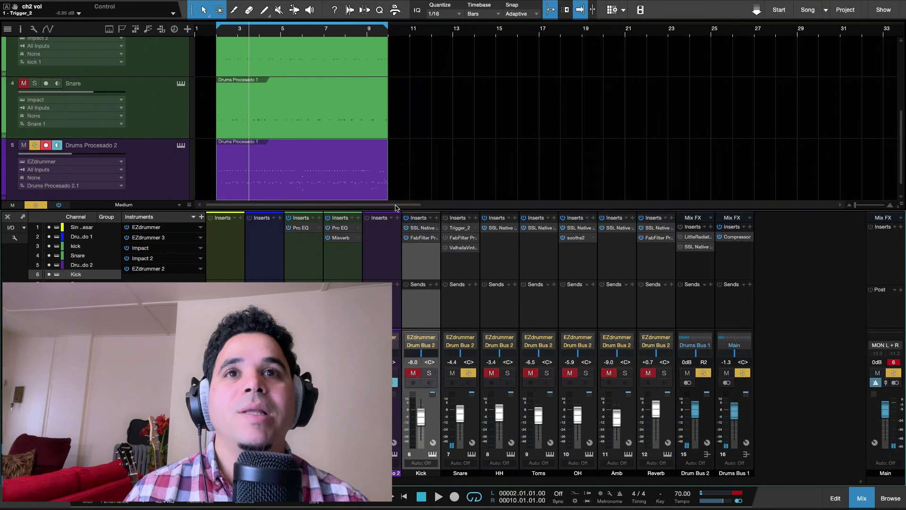
key("space")
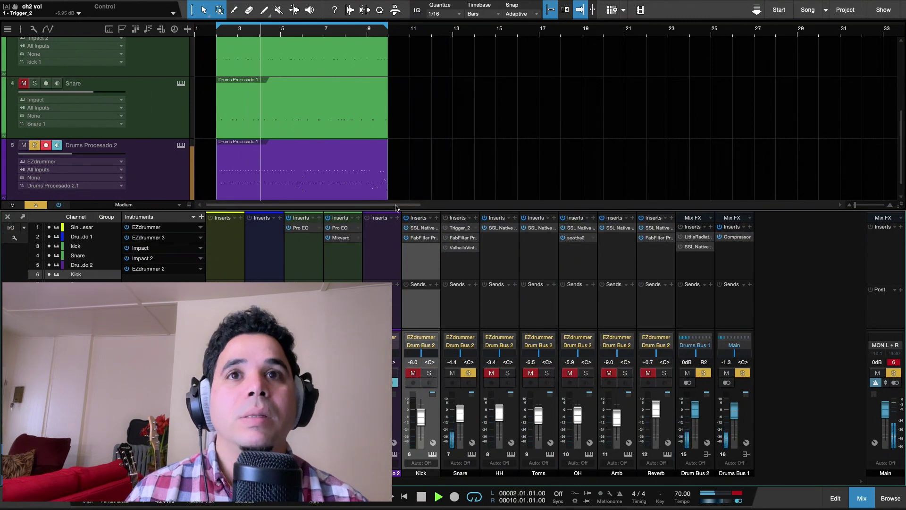
key("space")
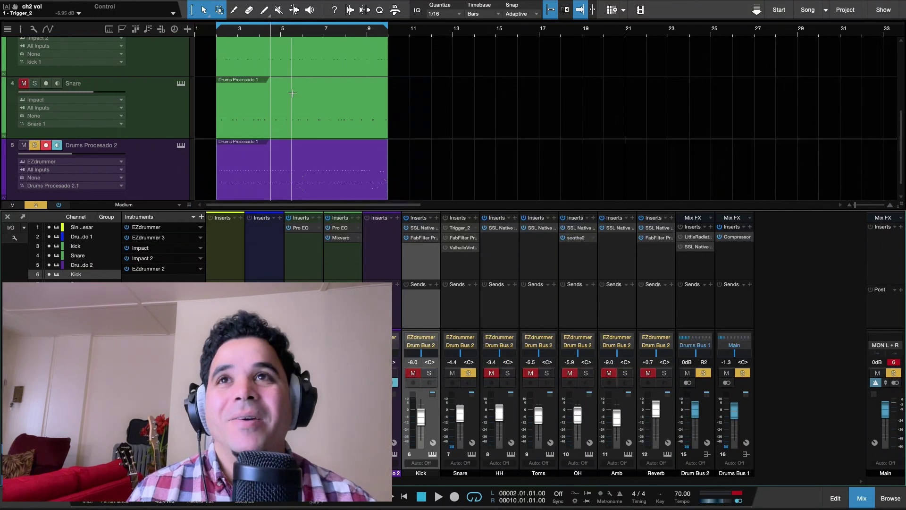
left_click(216, 33)
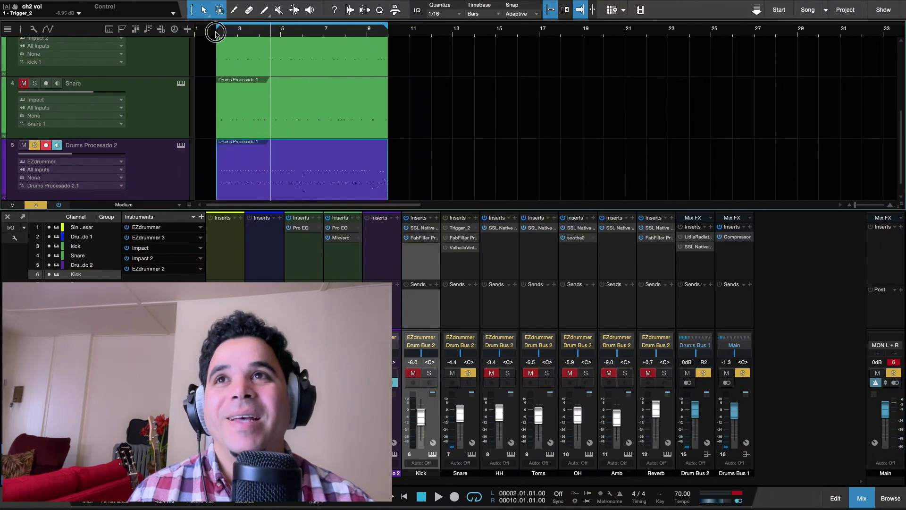
left_click(280, 30)
key("space")
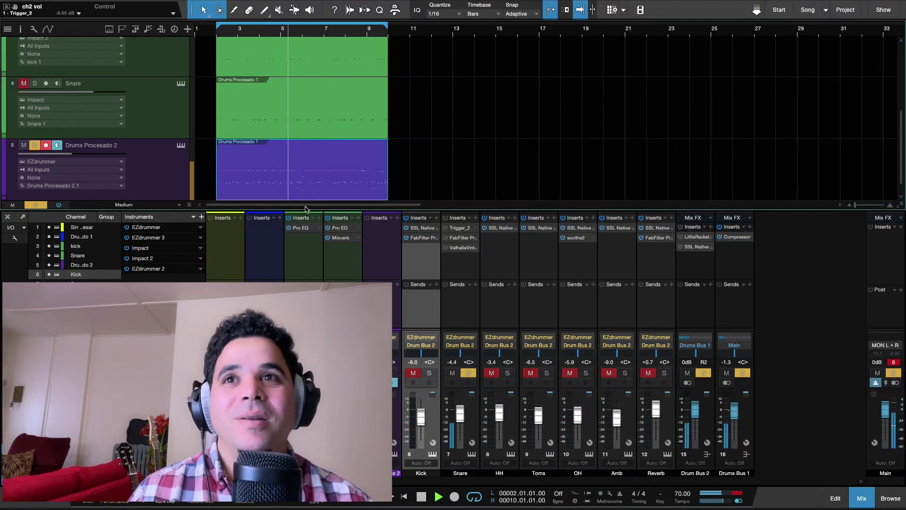
key("space")
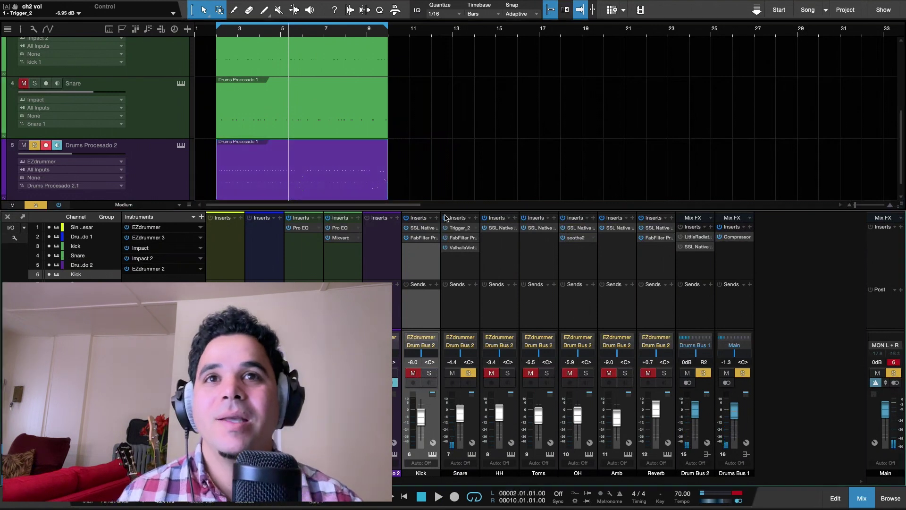
key("space")
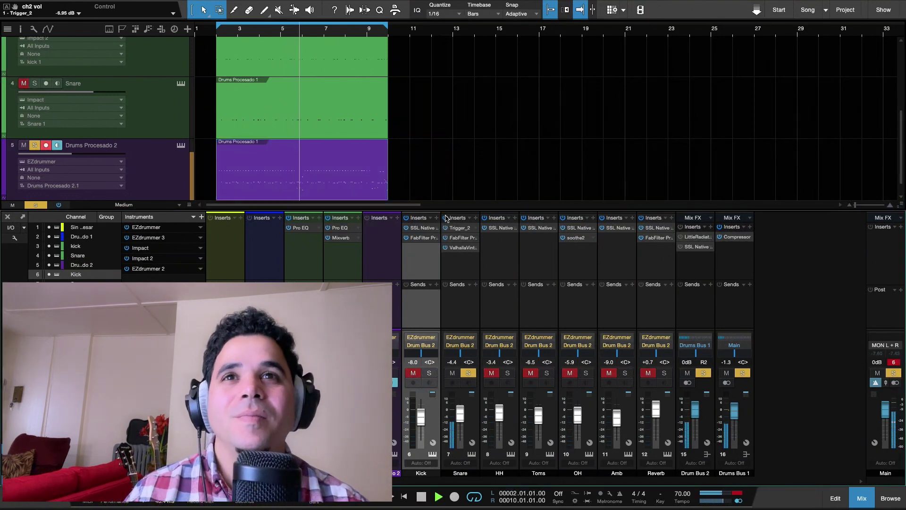
key("space")
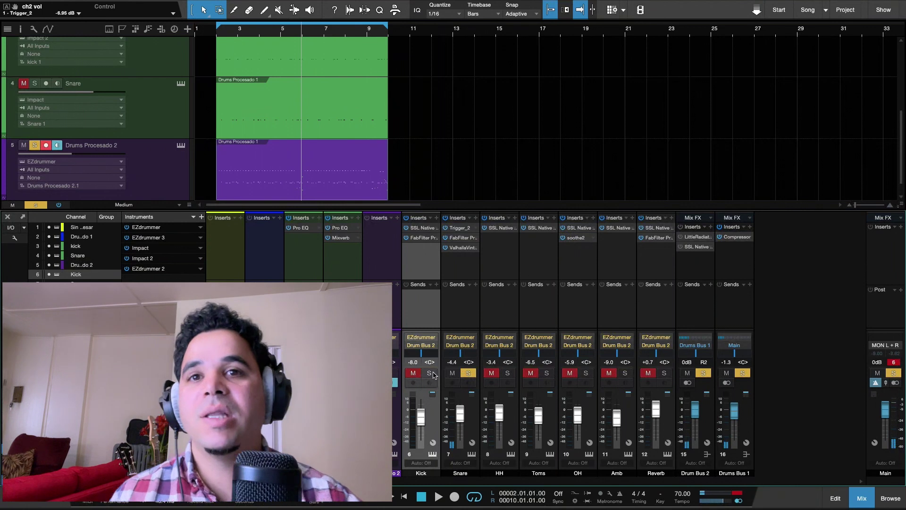
Solo the Kick output alongside the Snare and play the two together from about bar 5.
left_click(434, 374)
left_click(280, 33)
key("space")
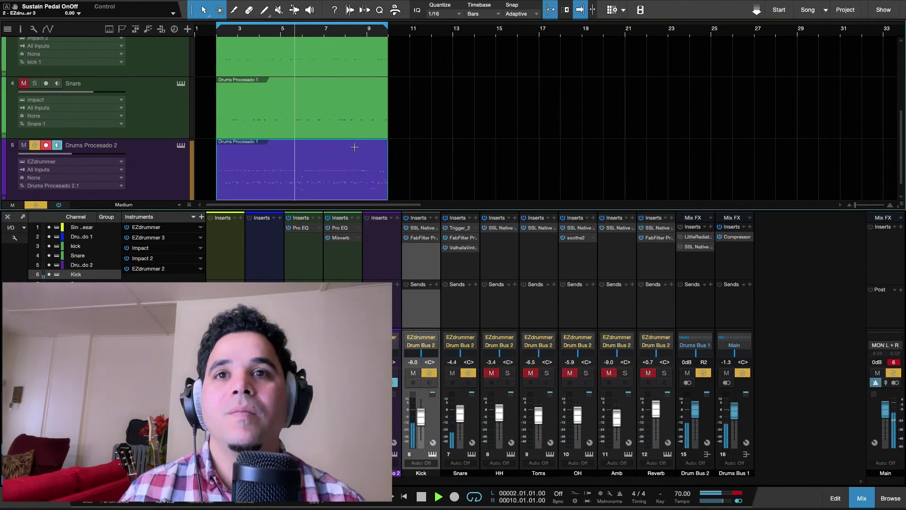
key("space")
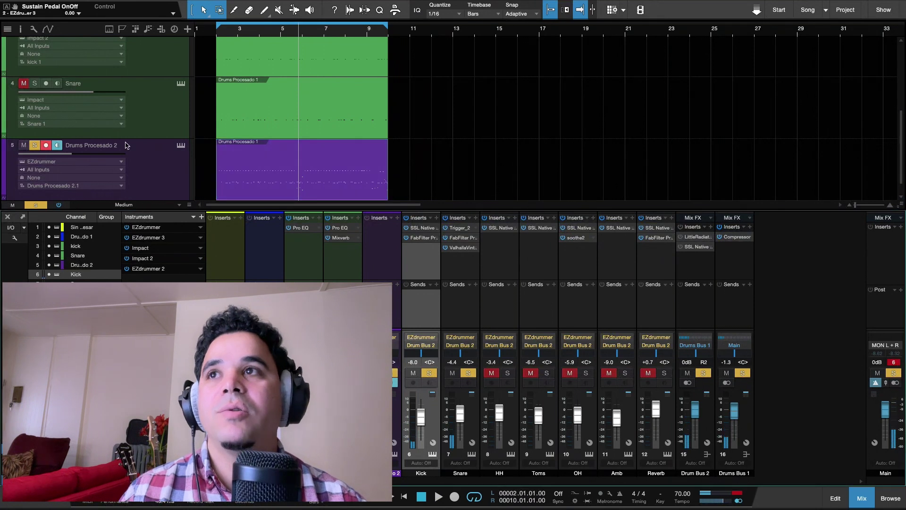
key("space")
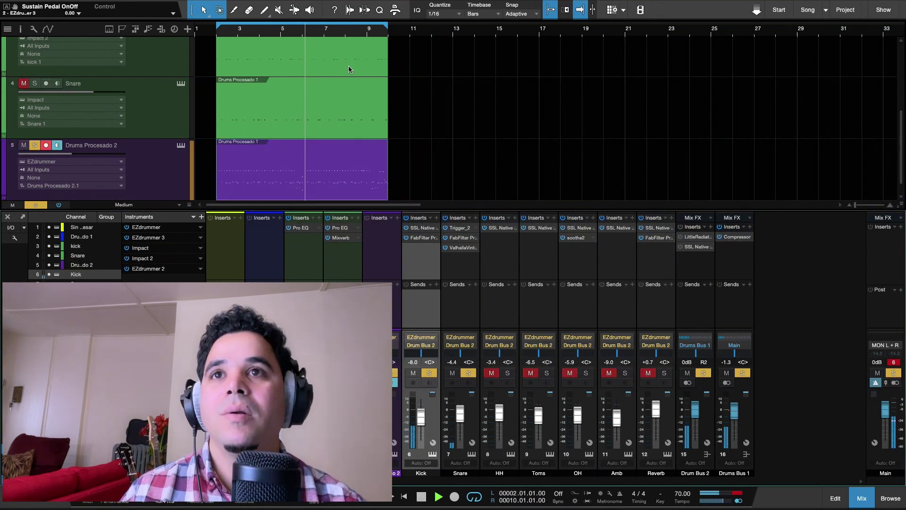
key("space")
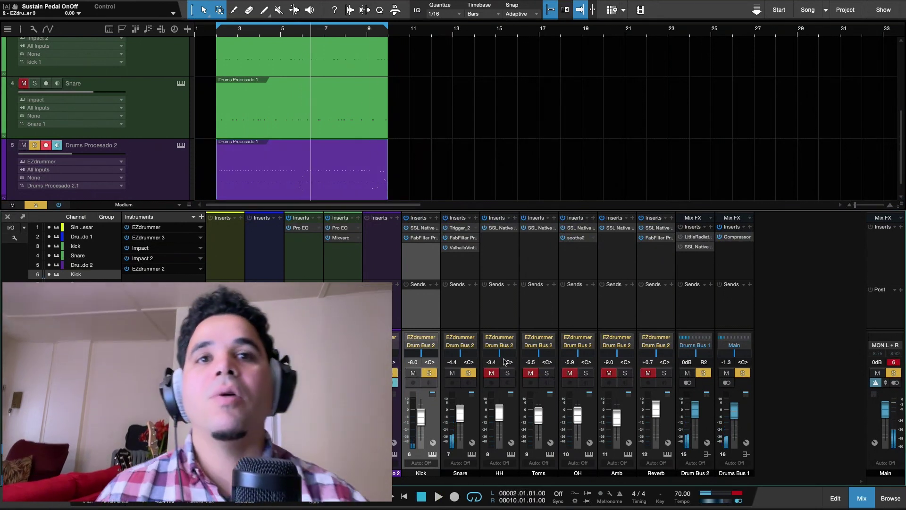
Solo the HH and Toms outputs, look over the HH channel's SSL Native Channel Strip 2, and close it.
left_click(508, 373)
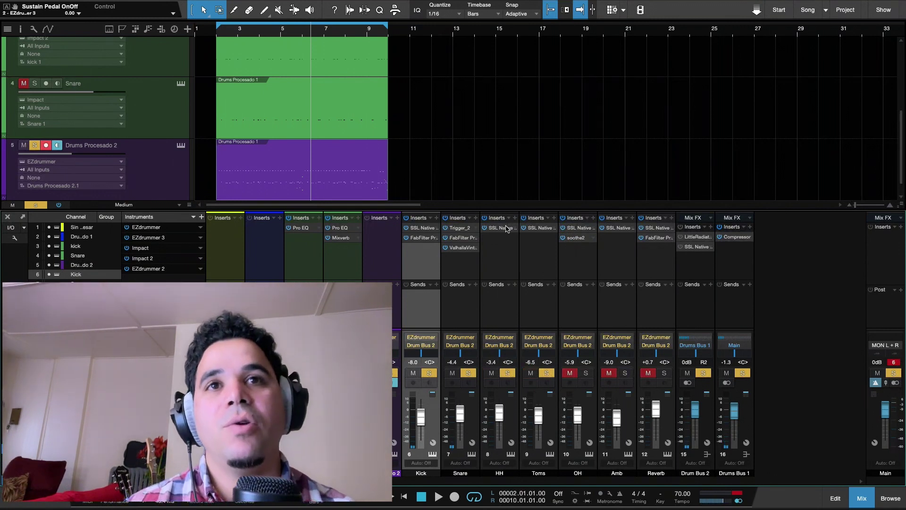
left_click(505, 229)
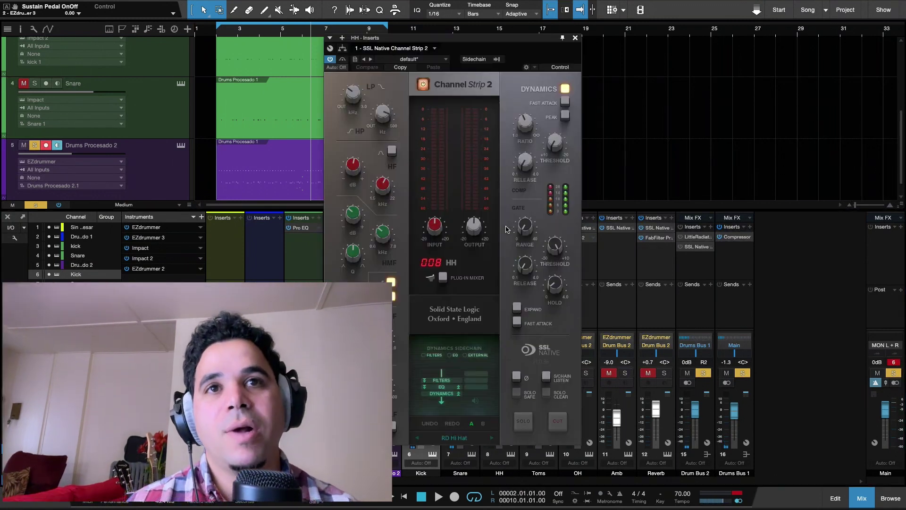
left_click(574, 39)
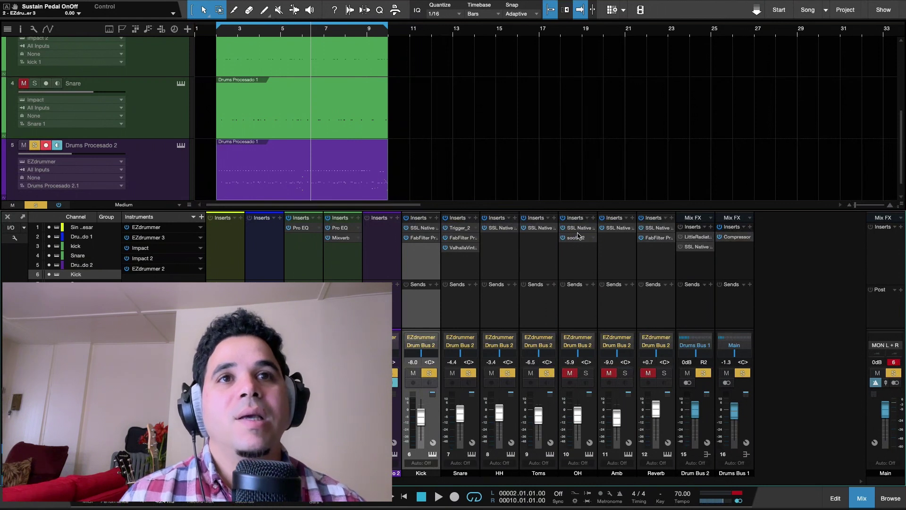
Open soothe2 on the OH channel, turn on delta, solo the OH, Amb and Reverb outputs, and listen during playback.
left_click(580, 260)
left_click(576, 238)
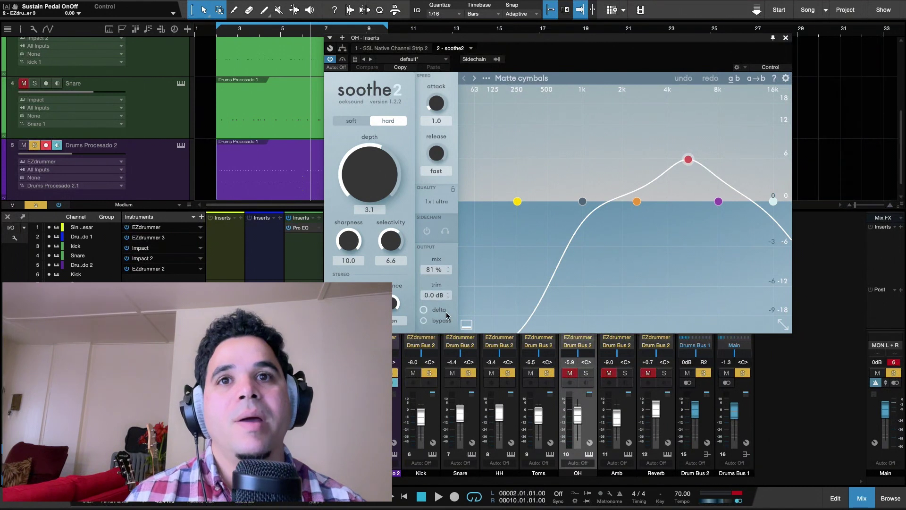
left_click(427, 311)
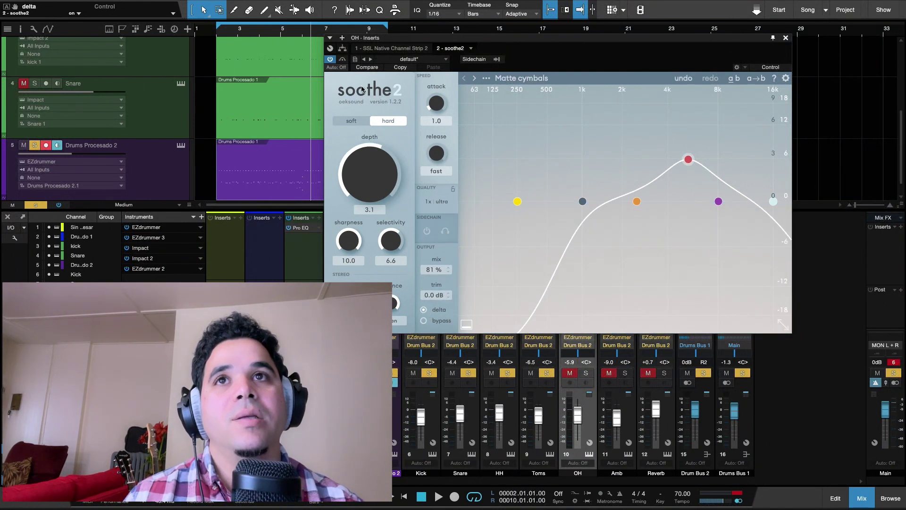
left_click(284, 33)
key("space")
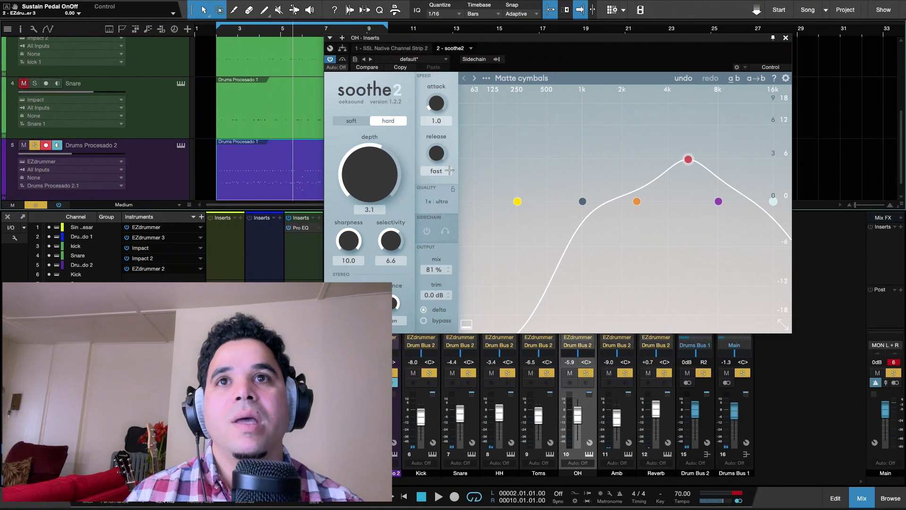
left_click(422, 310)
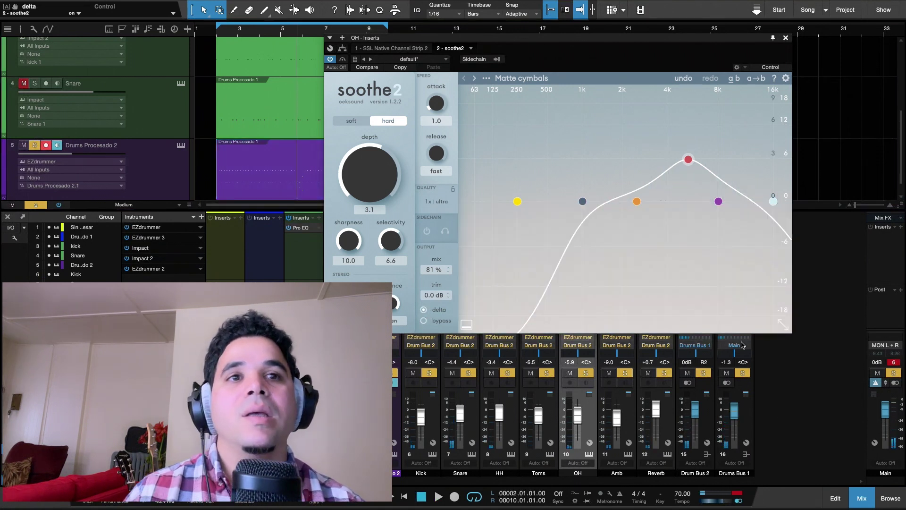
Close the plug-in window, clear all solos, solo Drum Bus 2, and play the full processed kit.
left_click(897, 370)
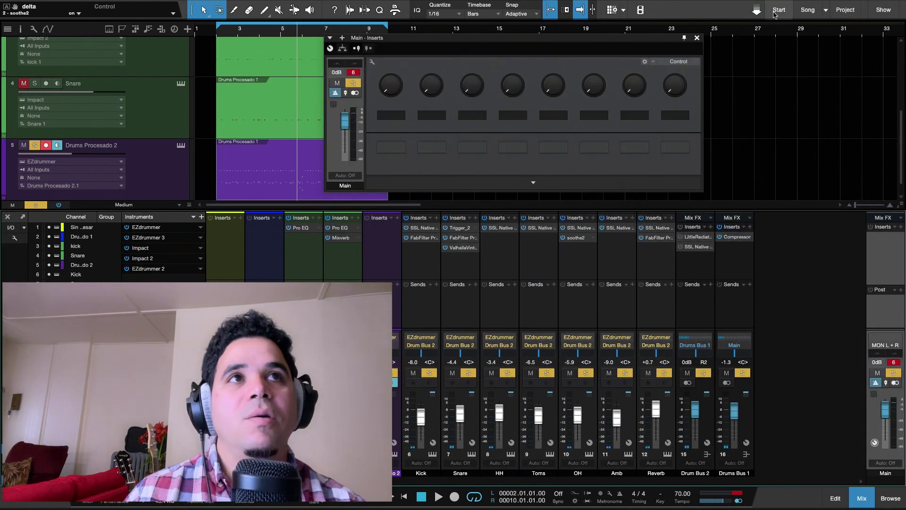
left_click(696, 37)
key("s")
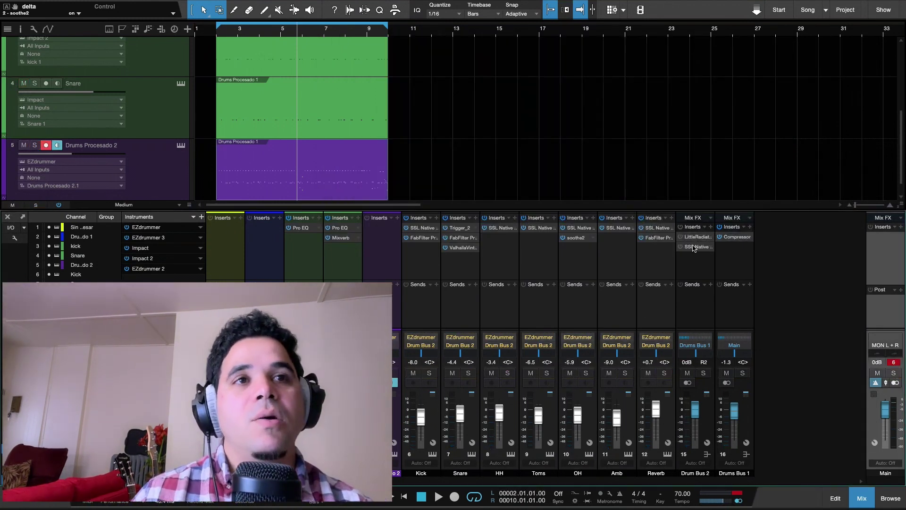
left_click(694, 269)
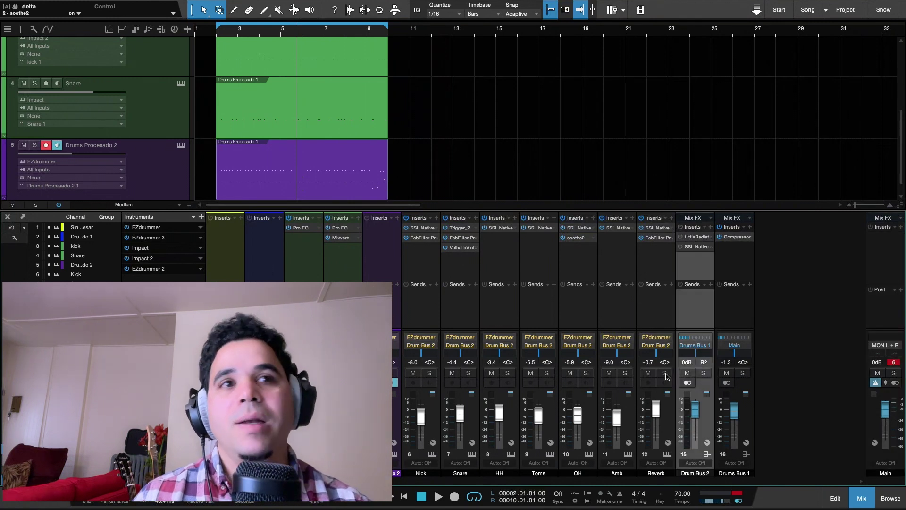
left_click(704, 373)
key("space")
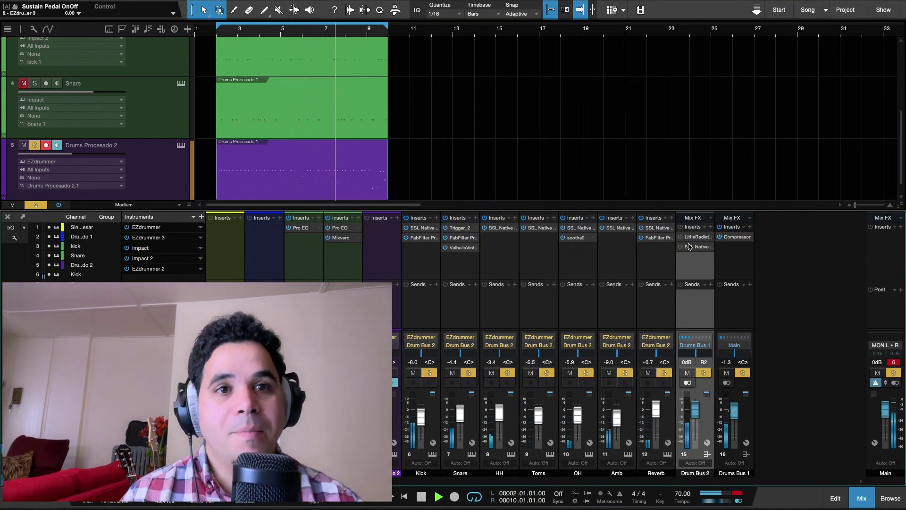
key("space")
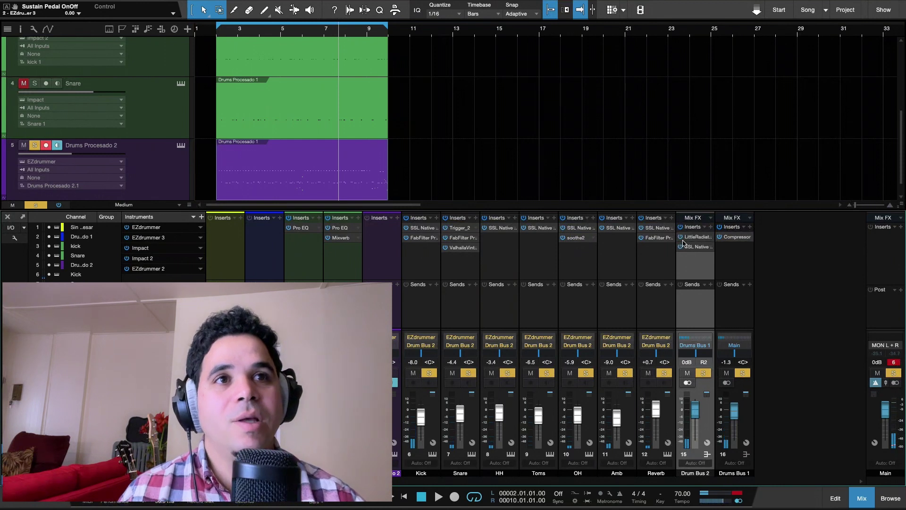
Enable and open Little Radiator on Drum Bus 2, turn Bias off, adjust Heat, and set Mix to 70.5% during playback.
double_click(694, 237)
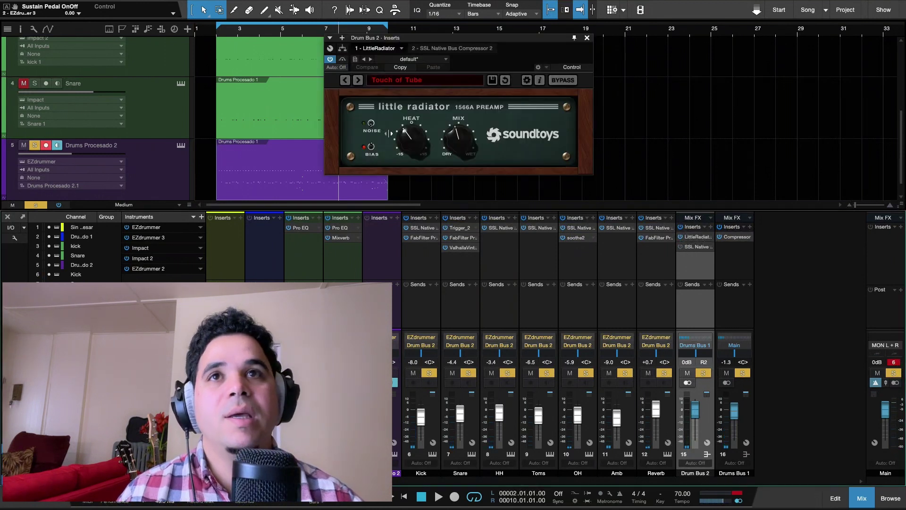
left_click(371, 147)
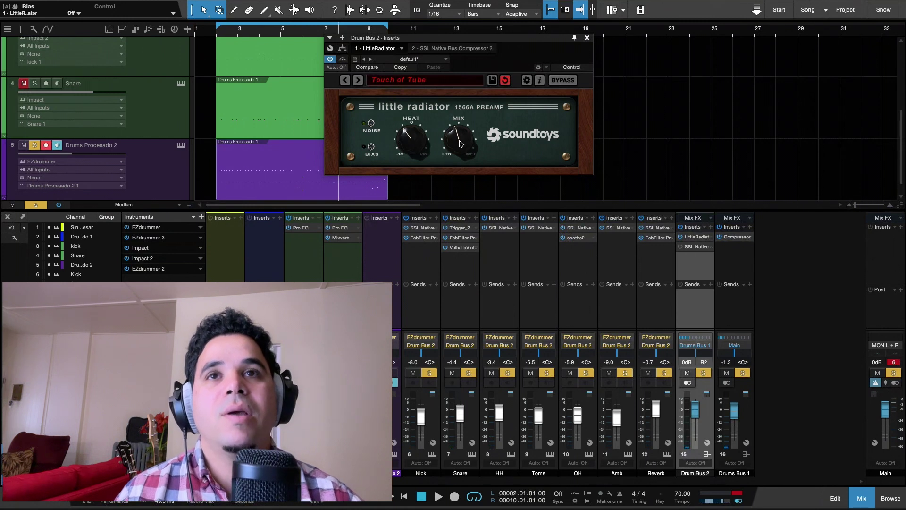
key("space")
left_click_drag(456, 143, 483, 29)
left_click_drag(430, 117, 457, 170)
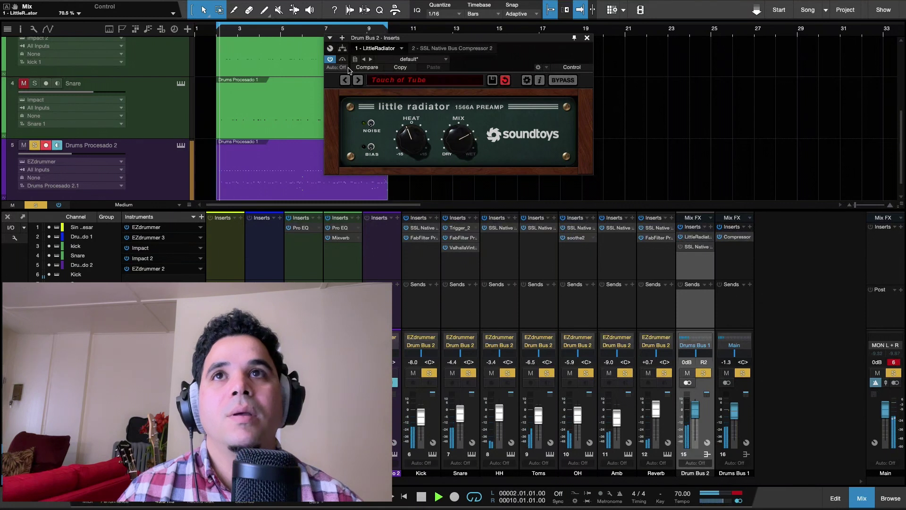
Compare the drum bus with Little Radiator bypassed and active, stop playback, and close the plug-in.
left_click(330, 60)
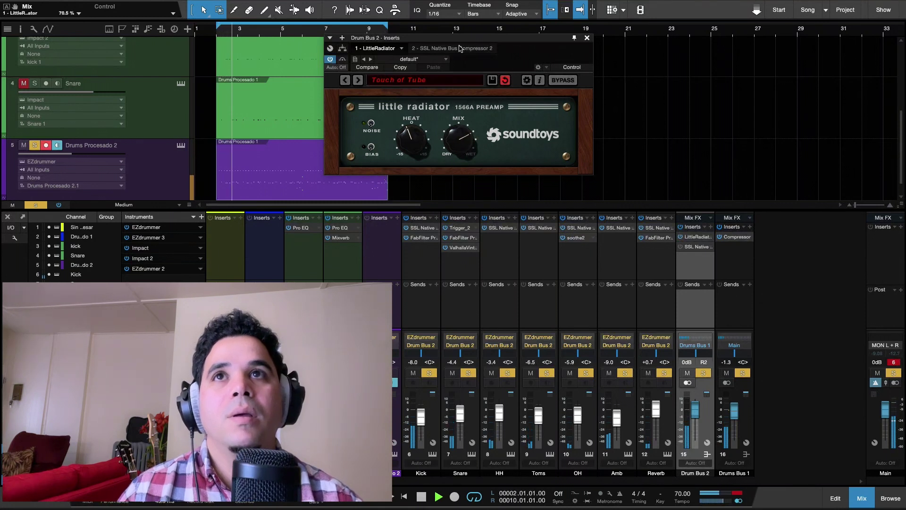
key("space")
left_click(587, 38)
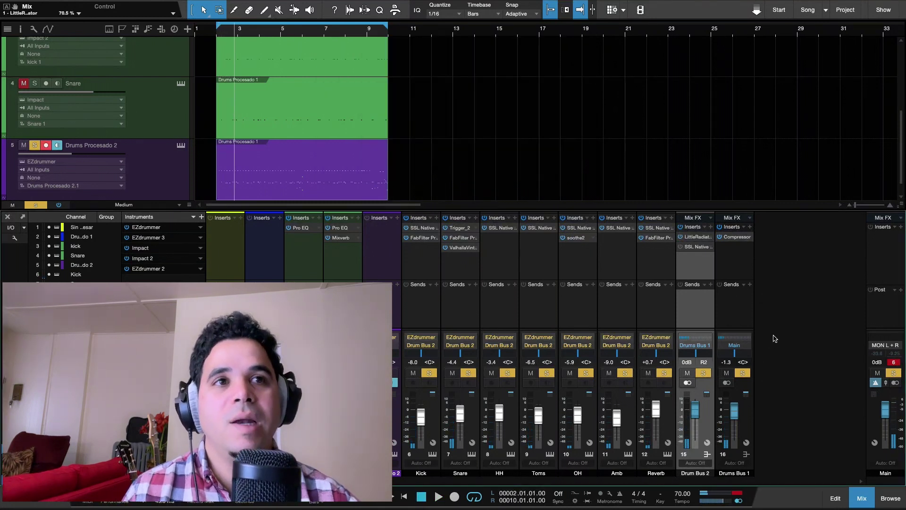
Enable and open SSL Native Bus Compressor 2 on Drum Bus 2, listen during playback, then close the plug-in and stop playback.
left_click(689, 247)
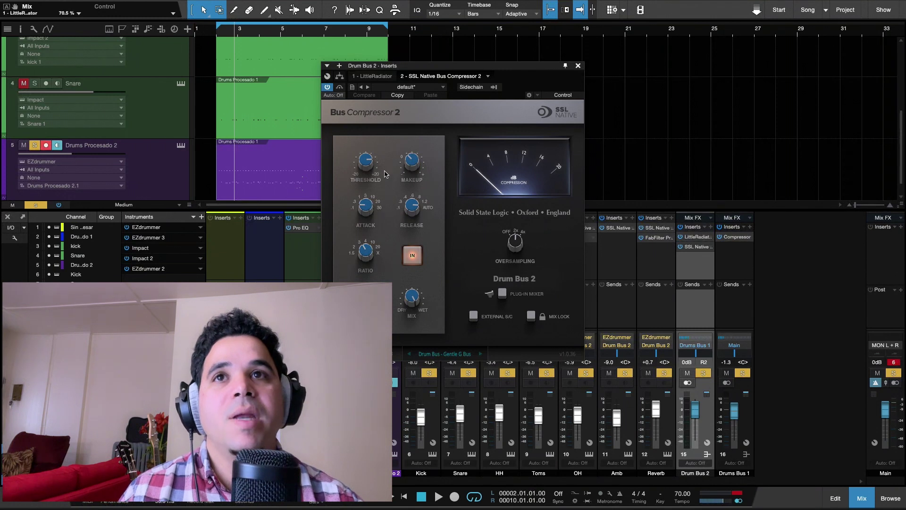
key("space")
mouse_move(369, 165)
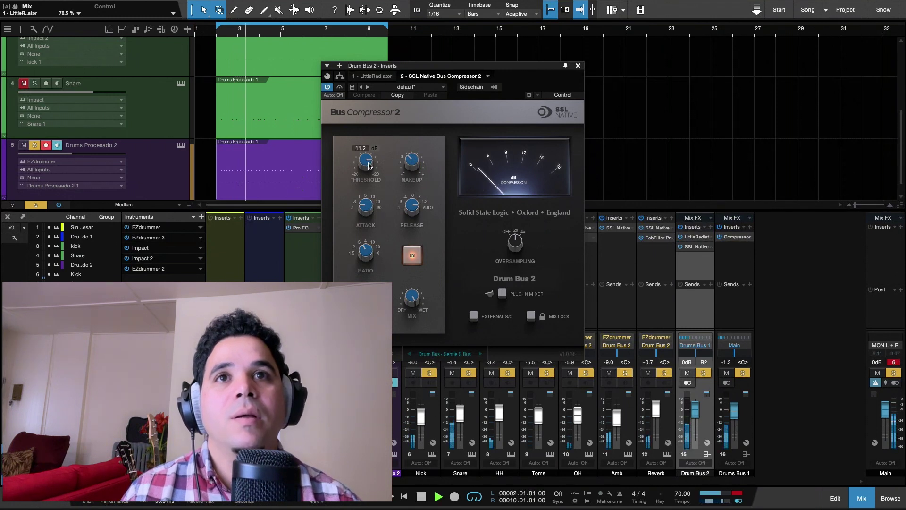
left_click(579, 66)
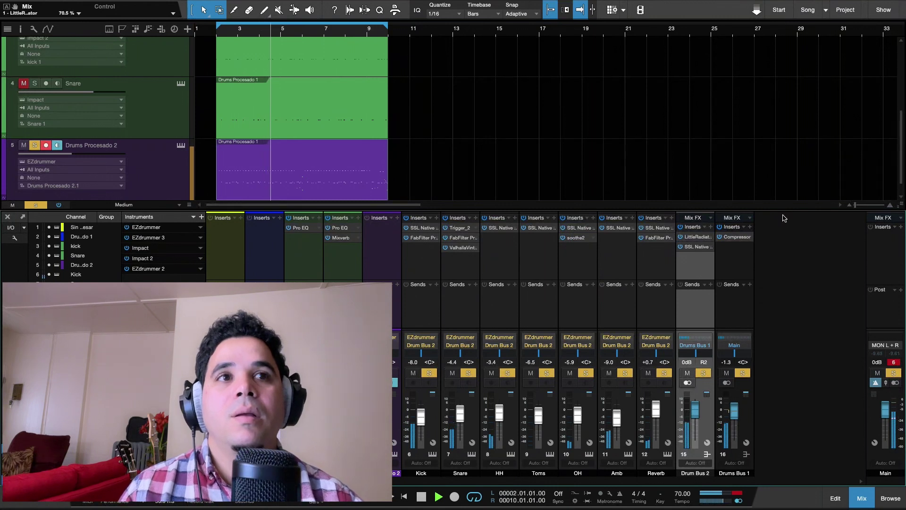
key("space")
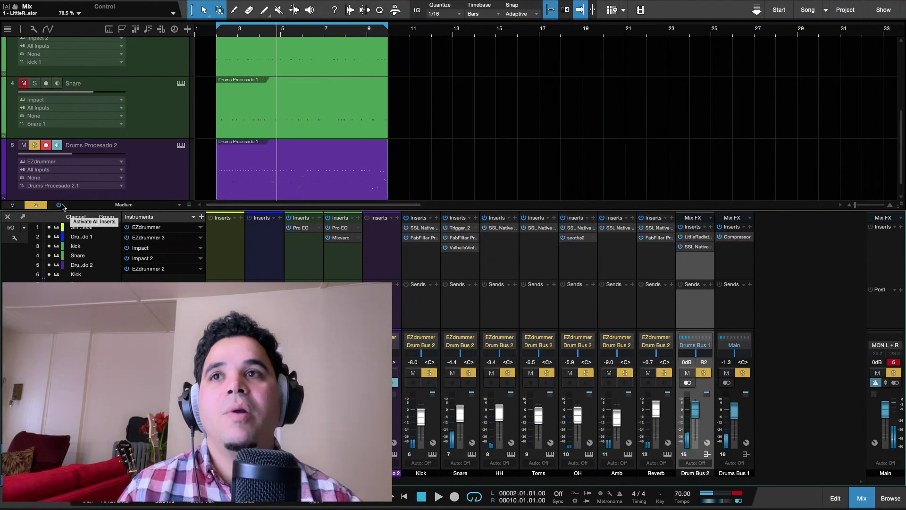
Compare the drums during playback with all inserts in the mix deactivated and with them reactivated.
left_click(60, 205)
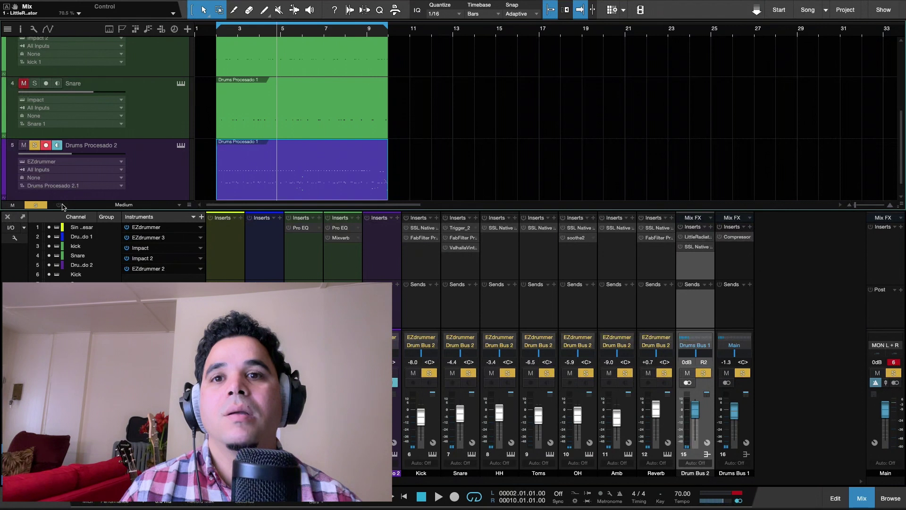
key("space")
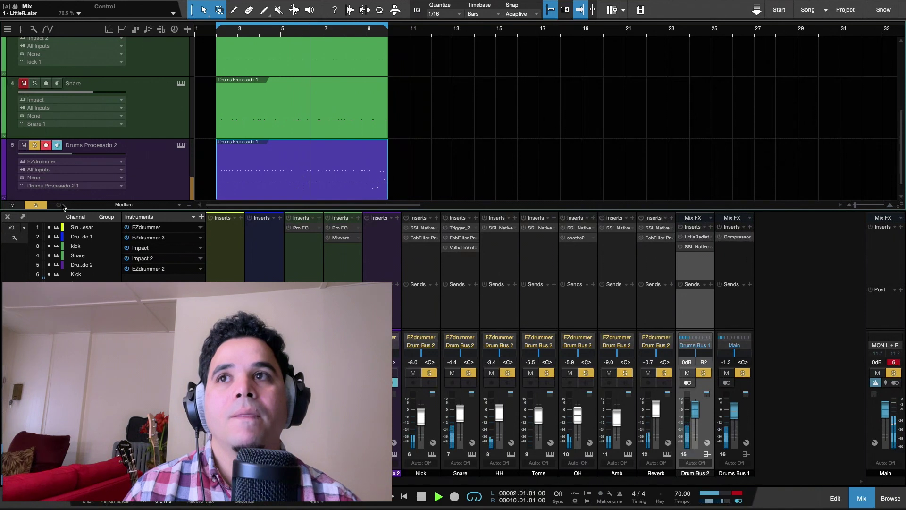
key("space")
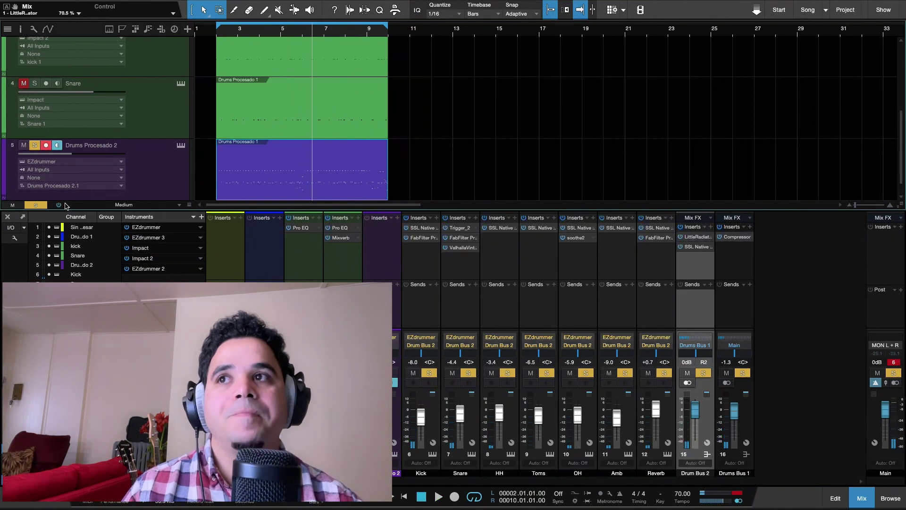
key("space")
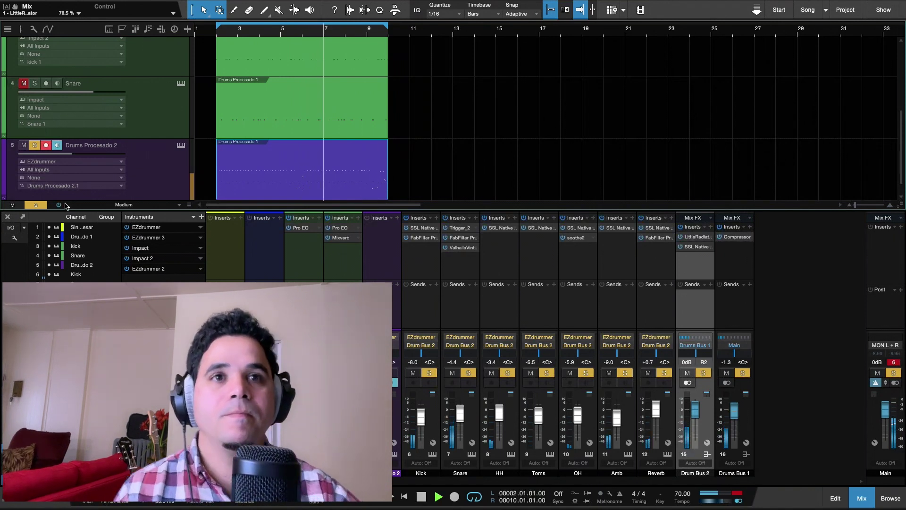